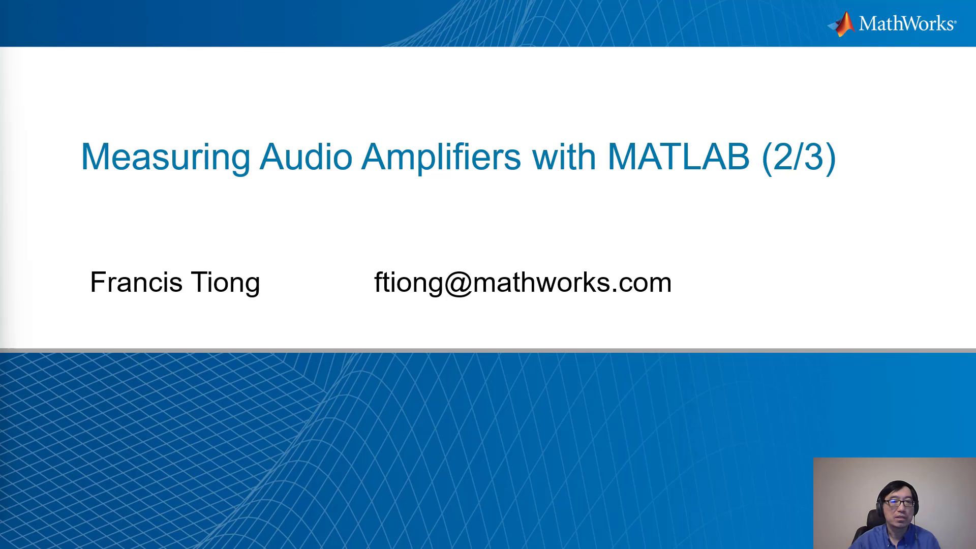
pyautogui.press('Right')
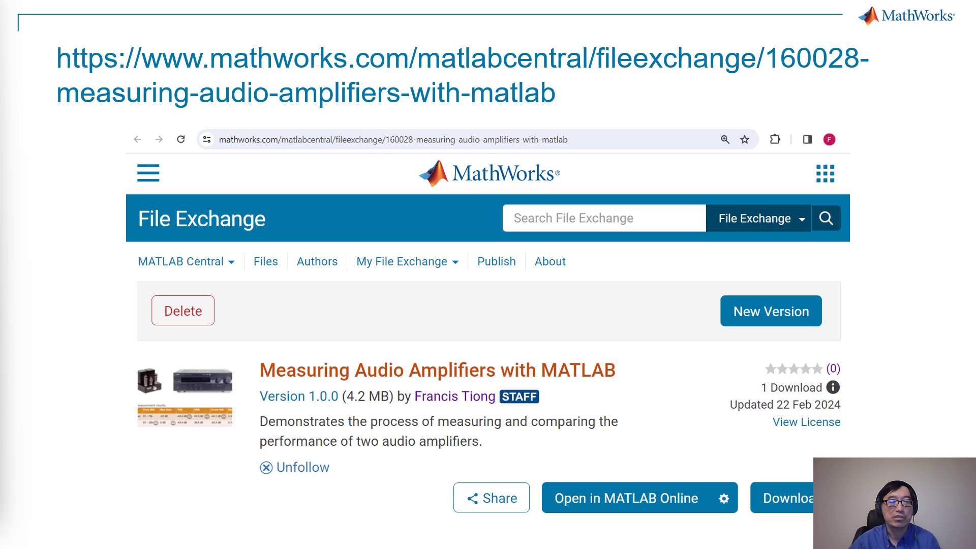
pyautogui.press('Right')
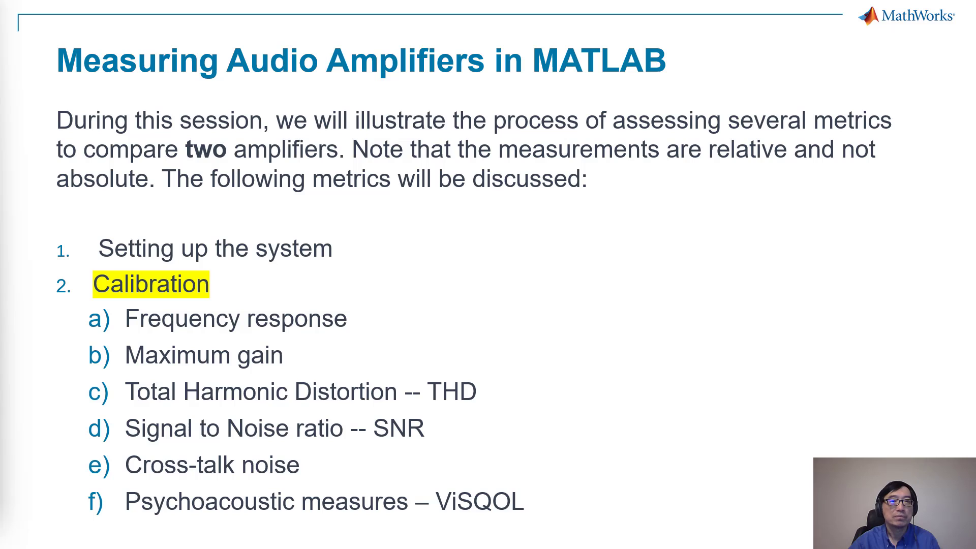
pyautogui.press('Right')
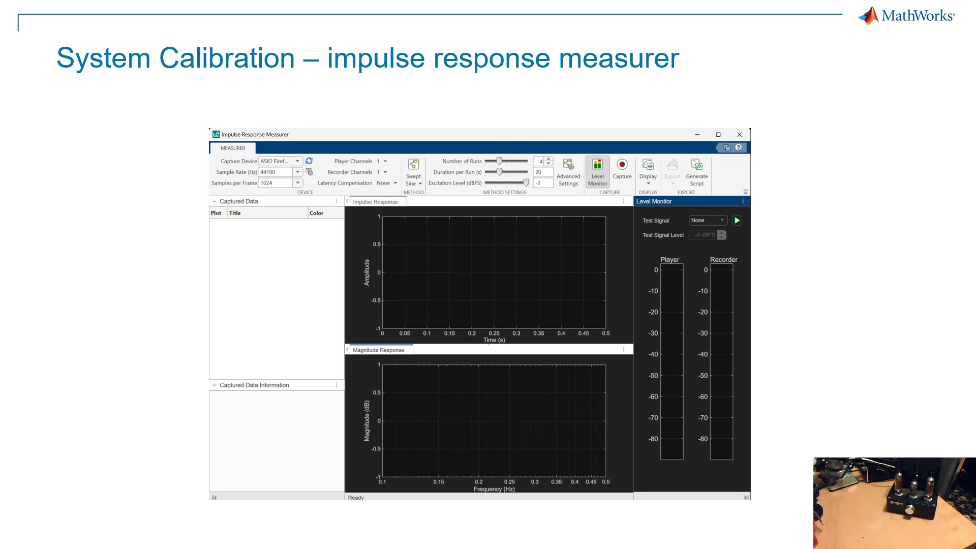
# Switch to MATLAB and launch the Impulse Response Measurer from the Signal Processing and Communications apps
pyautogui.hotkey('alt', 'Tab')
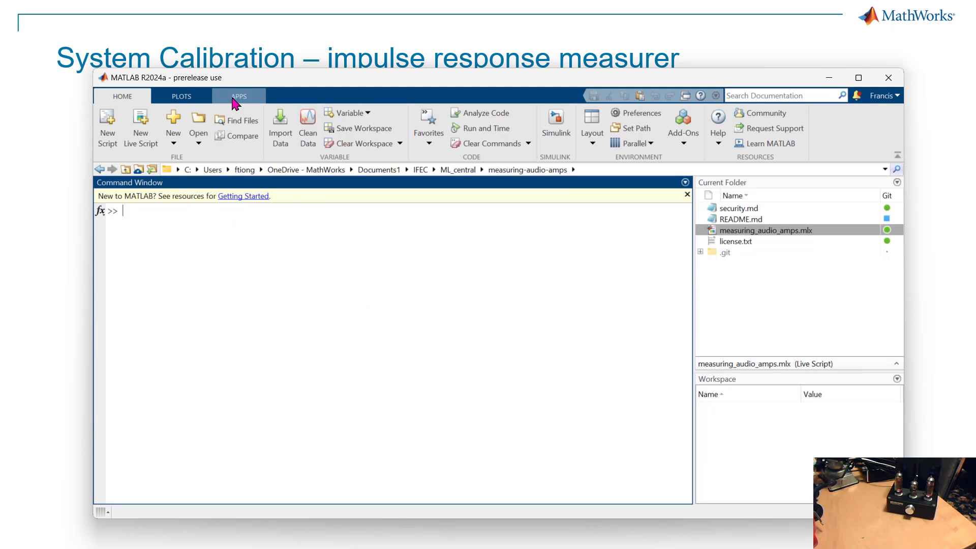
pyautogui.click(239, 98)
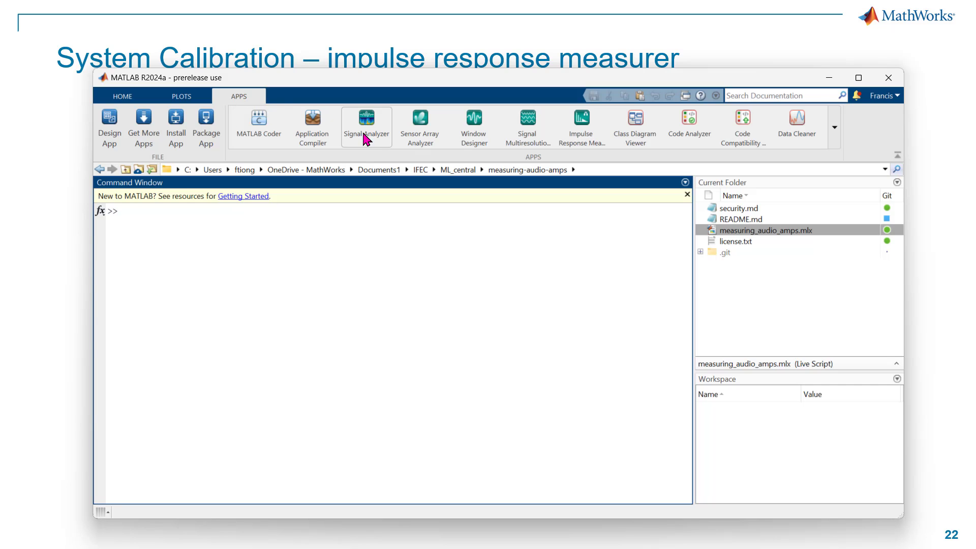
pyautogui.click(837, 131)
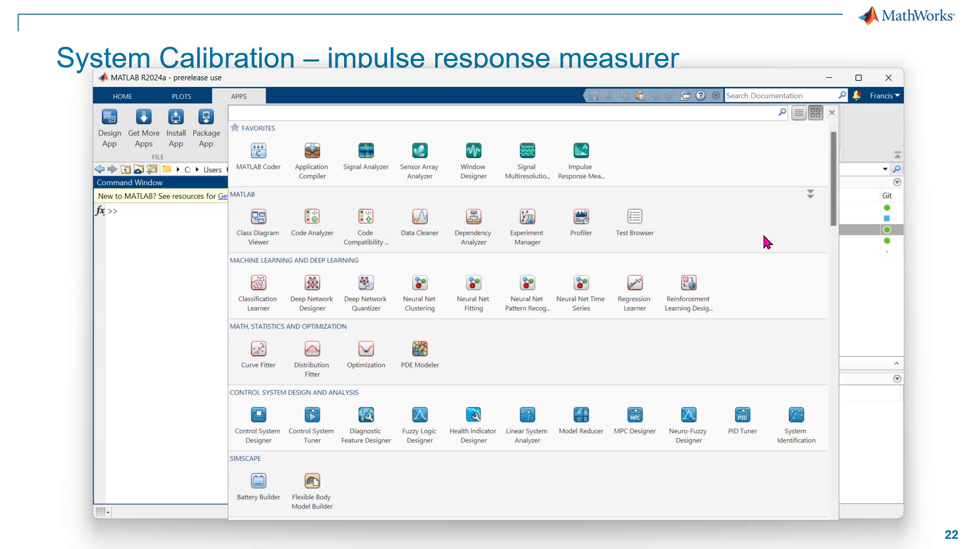
pyautogui.scroll(-3, 765, 236)
pyautogui.scroll(-5, 764, 236)
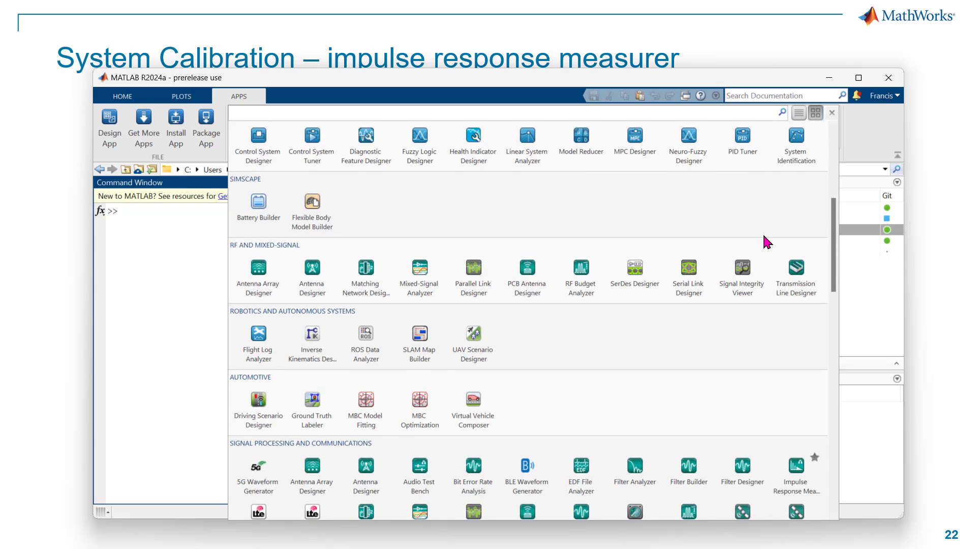
pyautogui.scroll(-2, 764, 236)
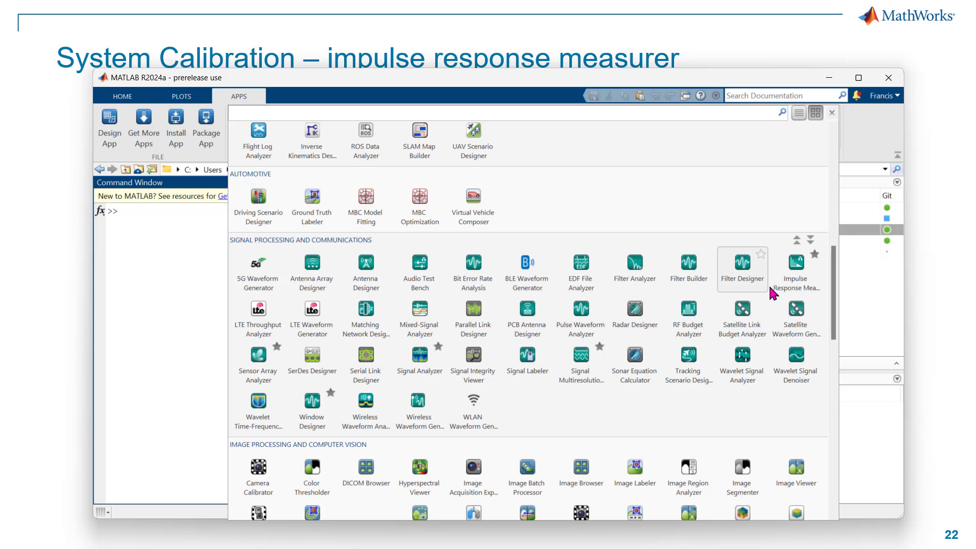
pyautogui.moveTo(805, 291)
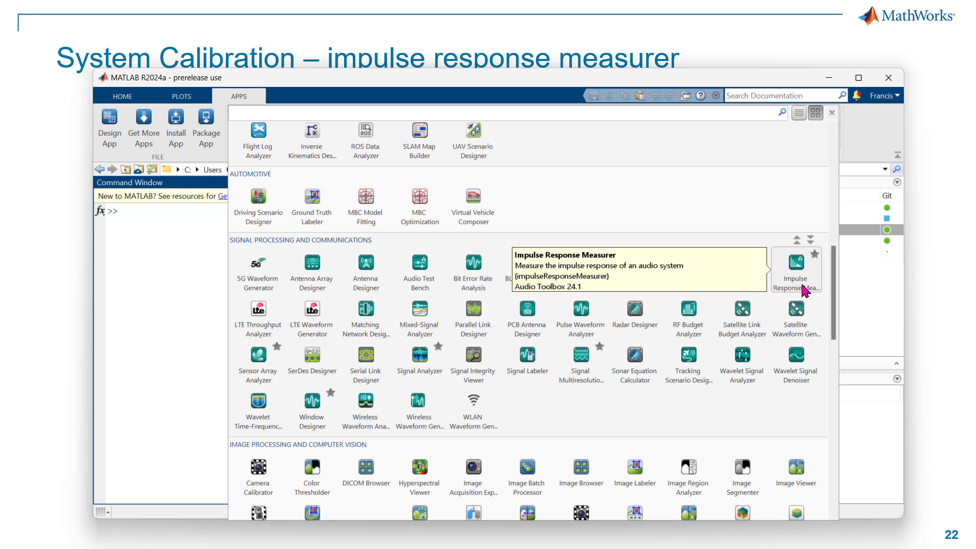
pyautogui.click(865, 291)
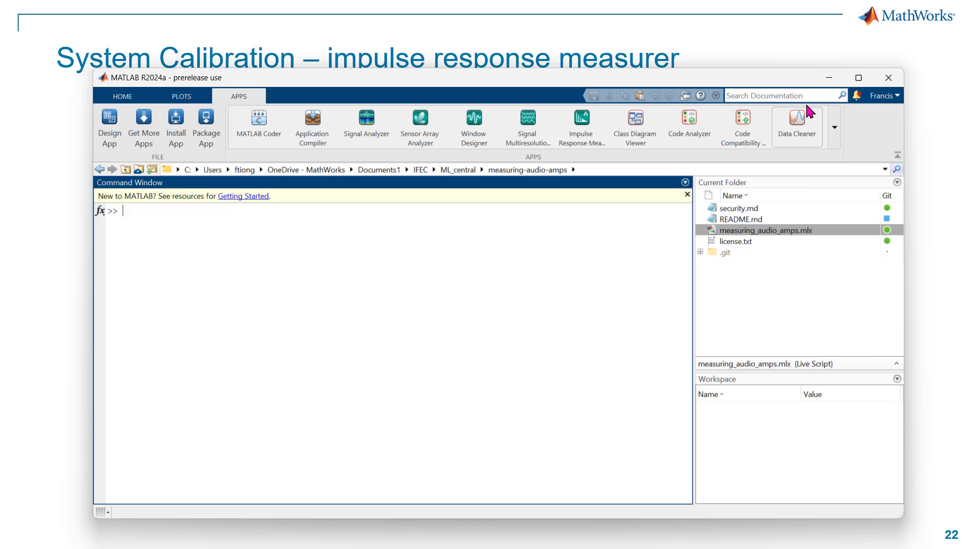
pyautogui.click(826, 79)
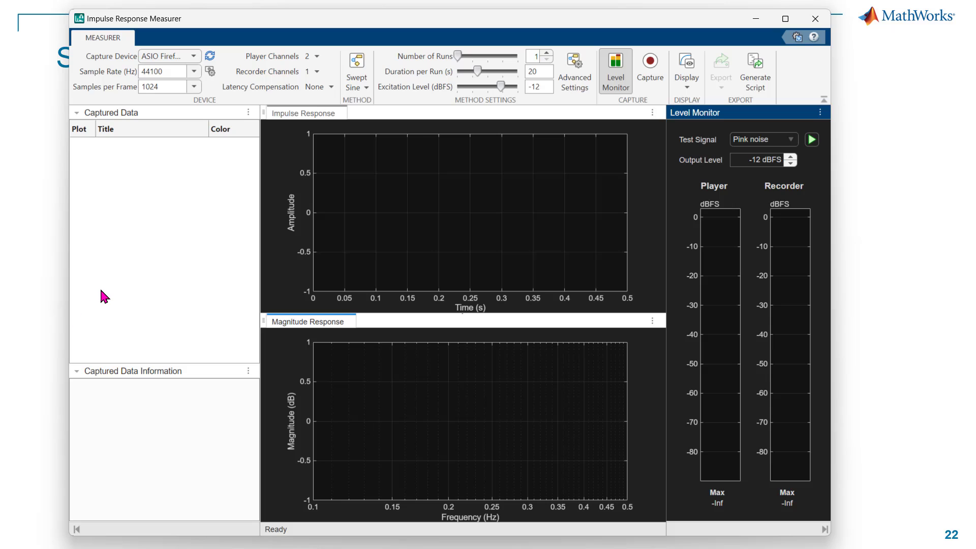
# Examine the available options for the capture device, the player and recorder channels, and the measurement method
pyautogui.click(194, 57)
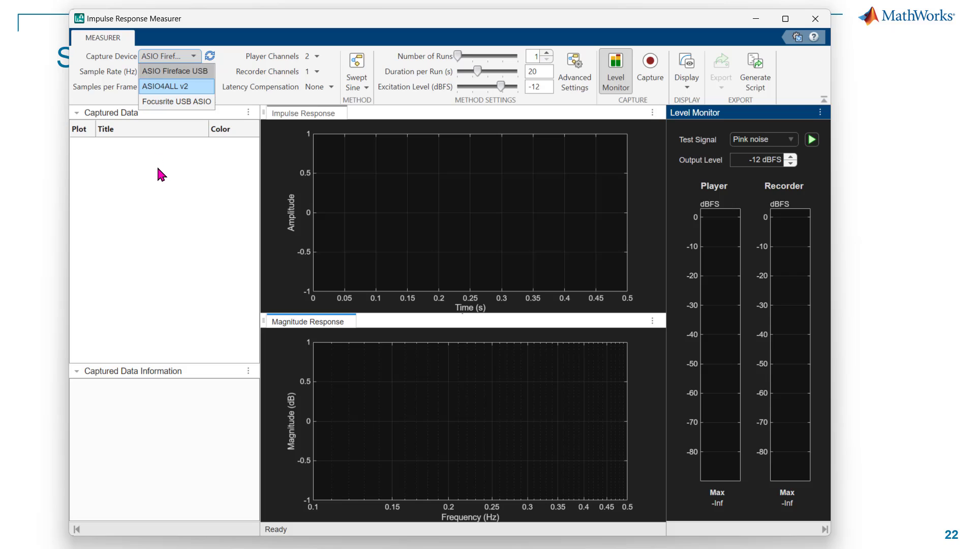
pyautogui.click(166, 181)
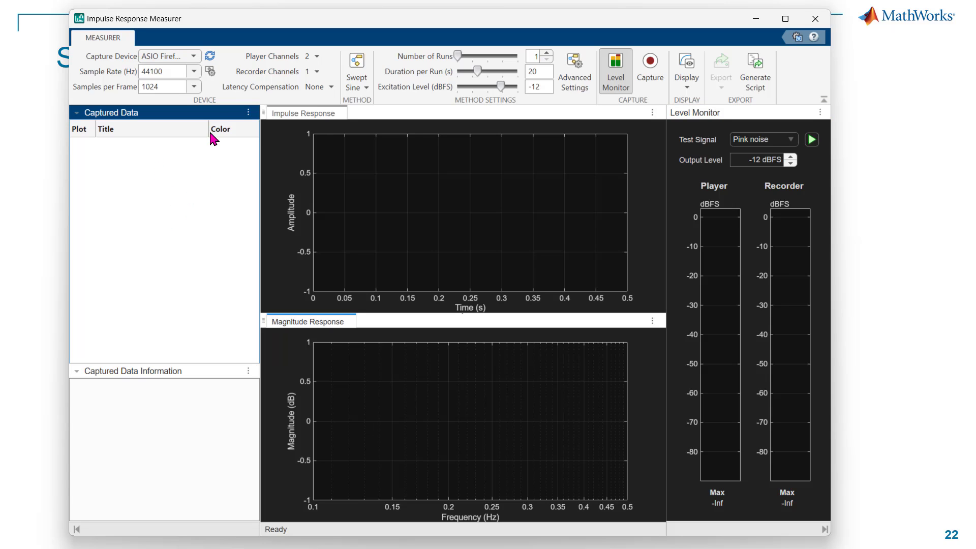
pyautogui.click(210, 57)
pyautogui.click(317, 57)
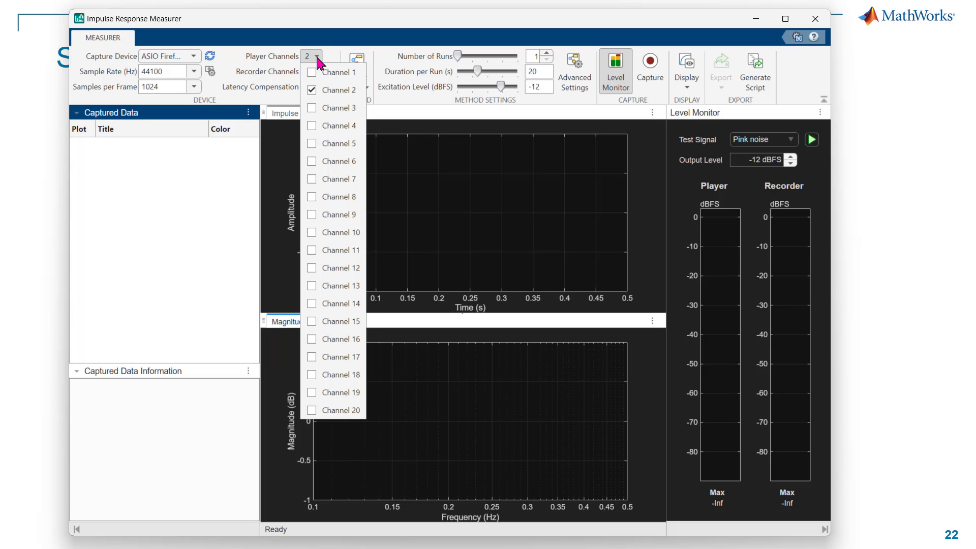
pyautogui.click(182, 294)
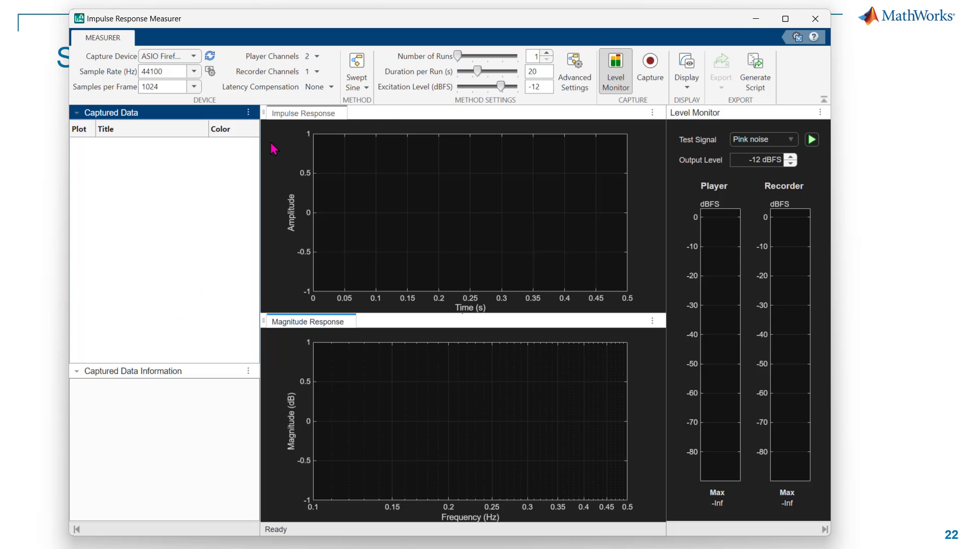
pyautogui.click(318, 72)
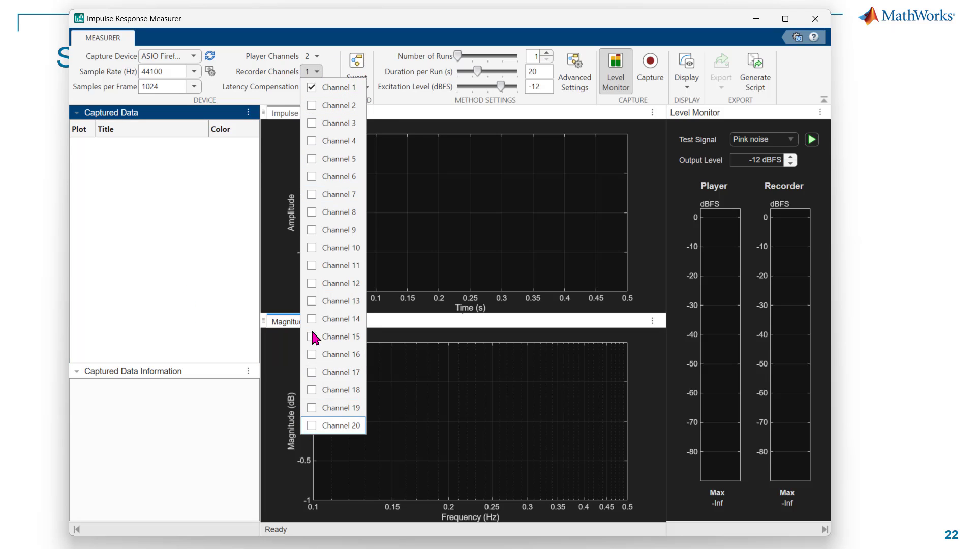
pyautogui.click(198, 270)
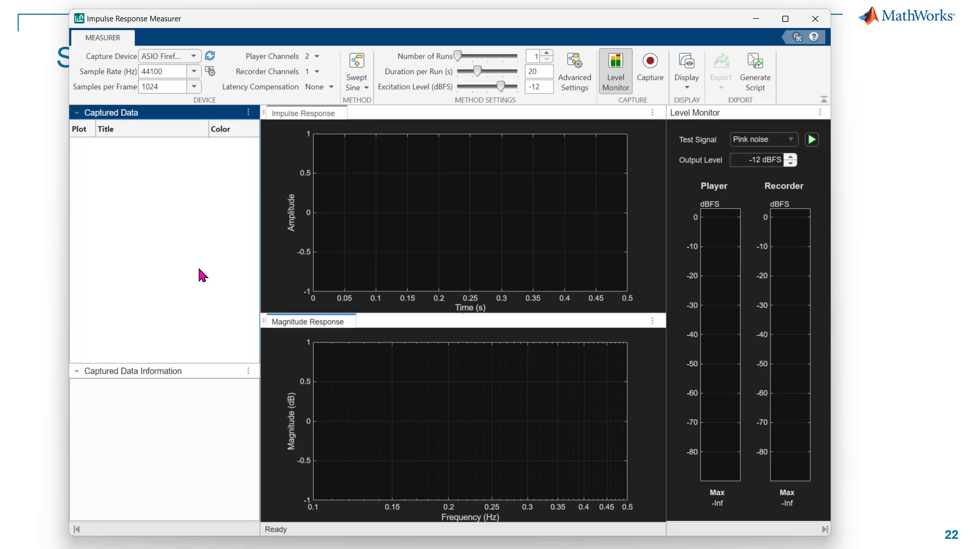
pyautogui.click(366, 88)
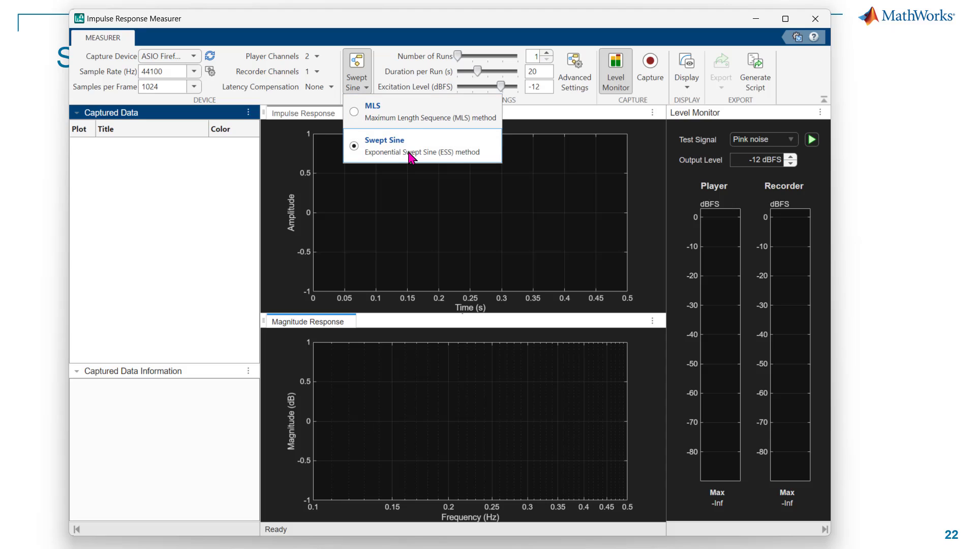
pyautogui.click(220, 193)
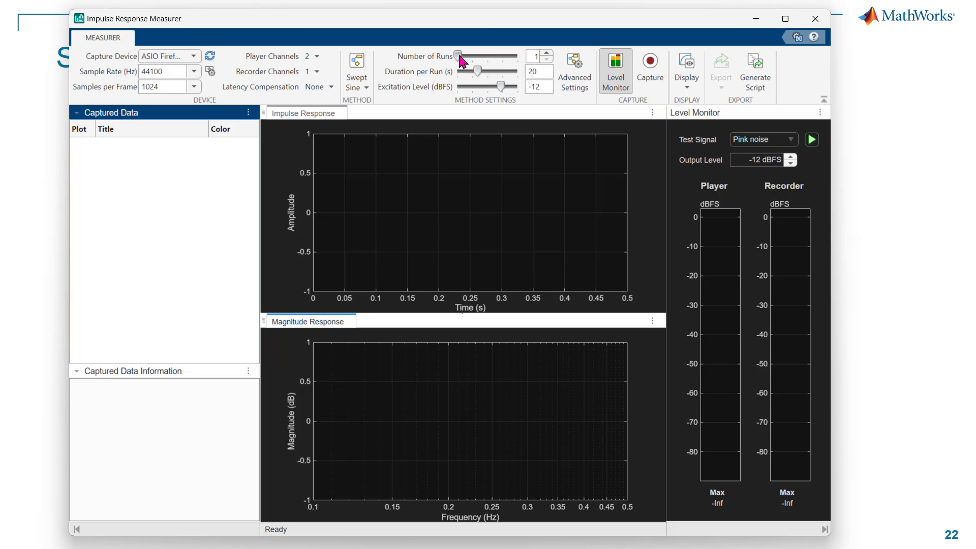
# Raise the number of measurement runs to 10
pyautogui.click(547, 53)
pyautogui.click(547, 54)
pyautogui.click(546, 53)
pyautogui.click(547, 54)
pyautogui.click(547, 53)
pyautogui.click(546, 53)
pyautogui.click(547, 53)
pyautogui.click(547, 53)
pyautogui.click(546, 53)
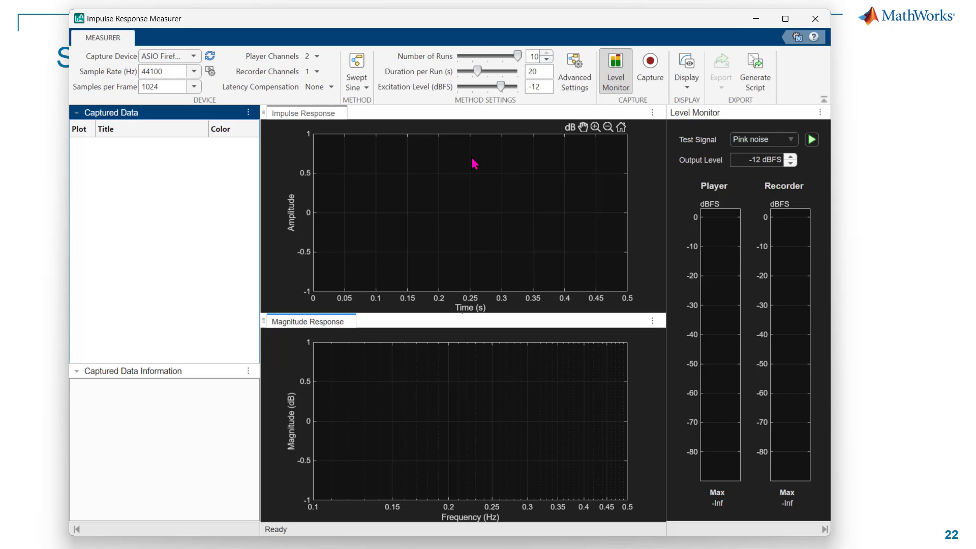
# Lower the number of measurement runs to 1
pyautogui.tripleClick(547, 59)
pyautogui.tripleClick(547, 59)
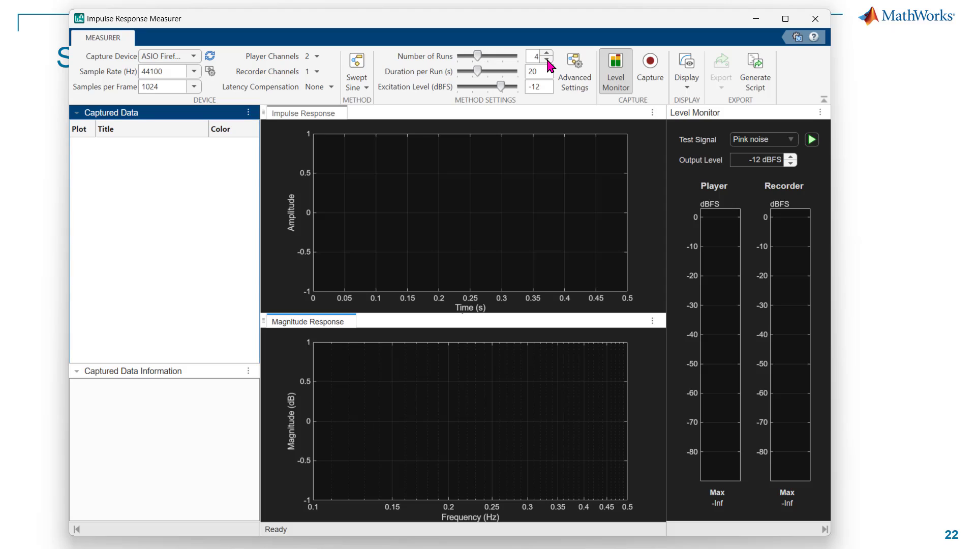
pyautogui.tripleClick(547, 59)
pyautogui.doubleClick(533, 72)
pyautogui.click(480, 174)
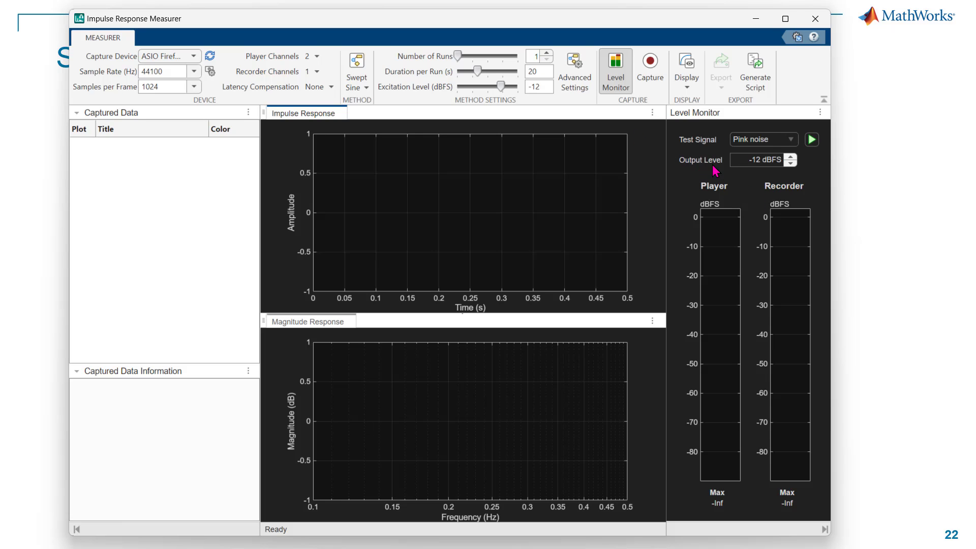
# Hide the level monitor and show it again
pyautogui.click(609, 72)
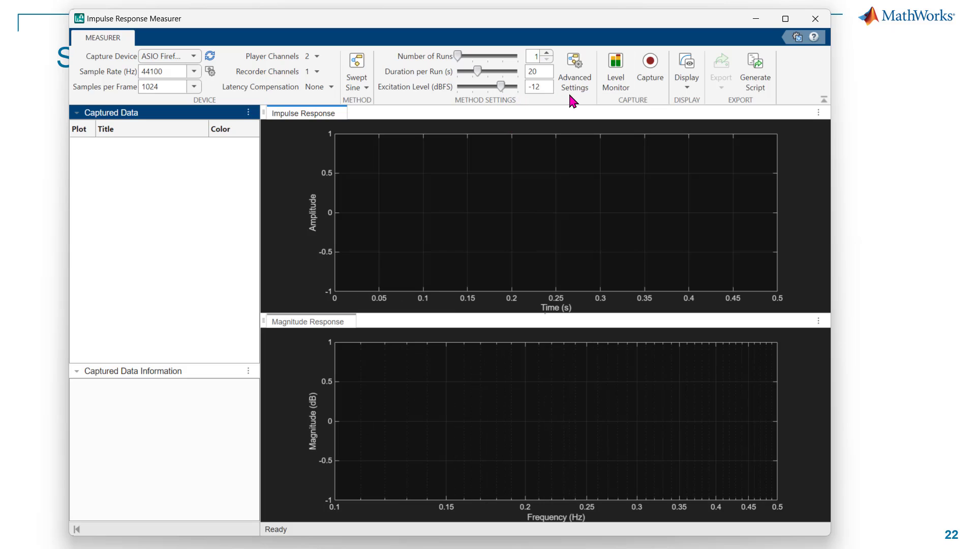
pyautogui.doubleClick(550, 90)
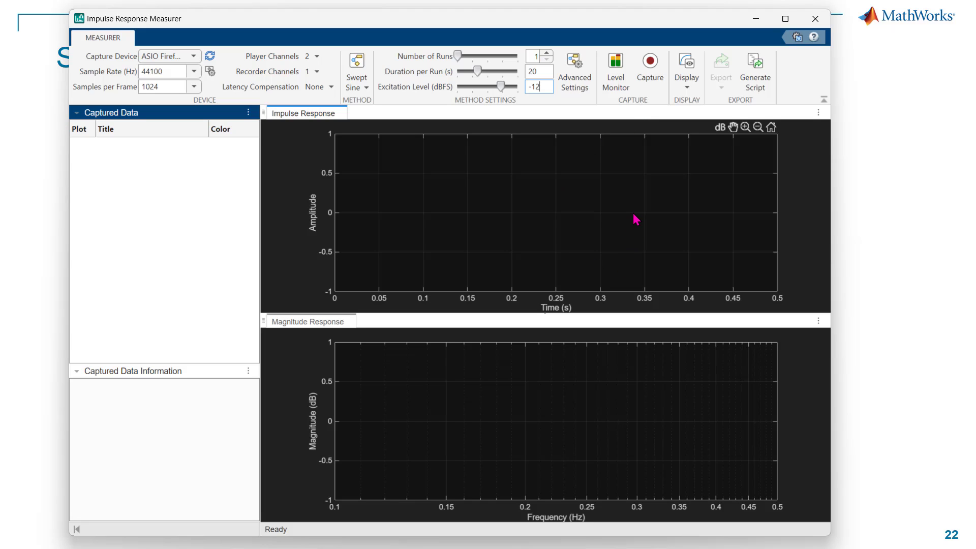
pyautogui.click(625, 89)
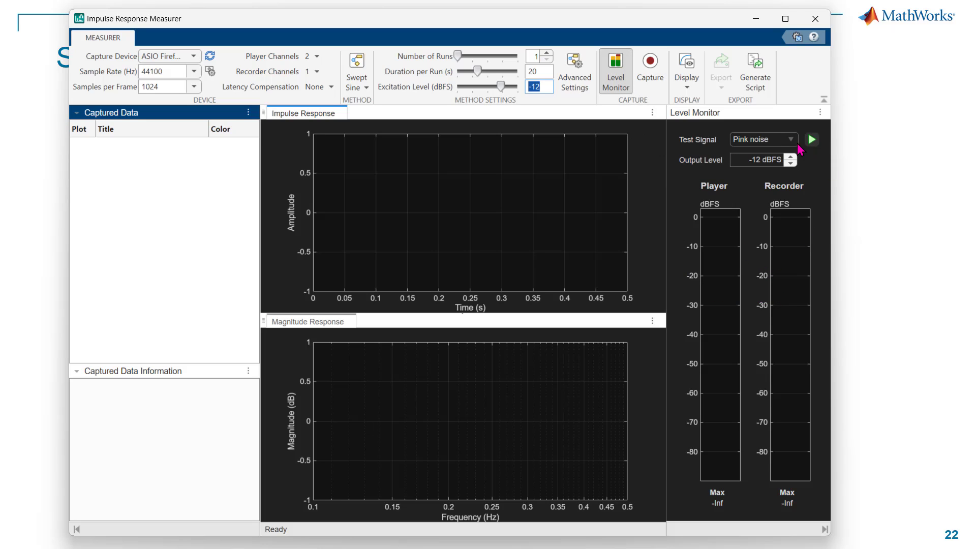
# Set the level monitor's test signal to None and run it briefly to measure the background noise level
pyautogui.click(791, 140)
pyautogui.click(776, 156)
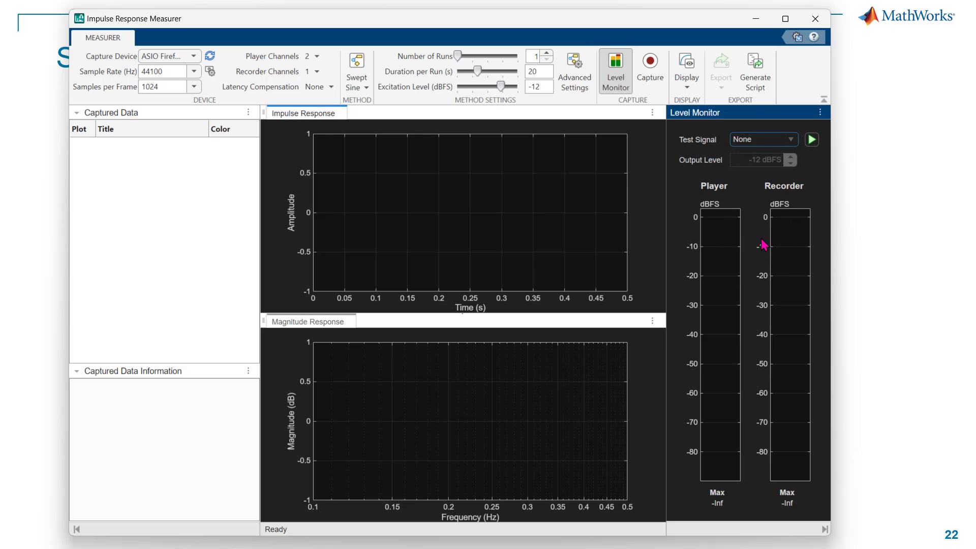
pyautogui.click(811, 142)
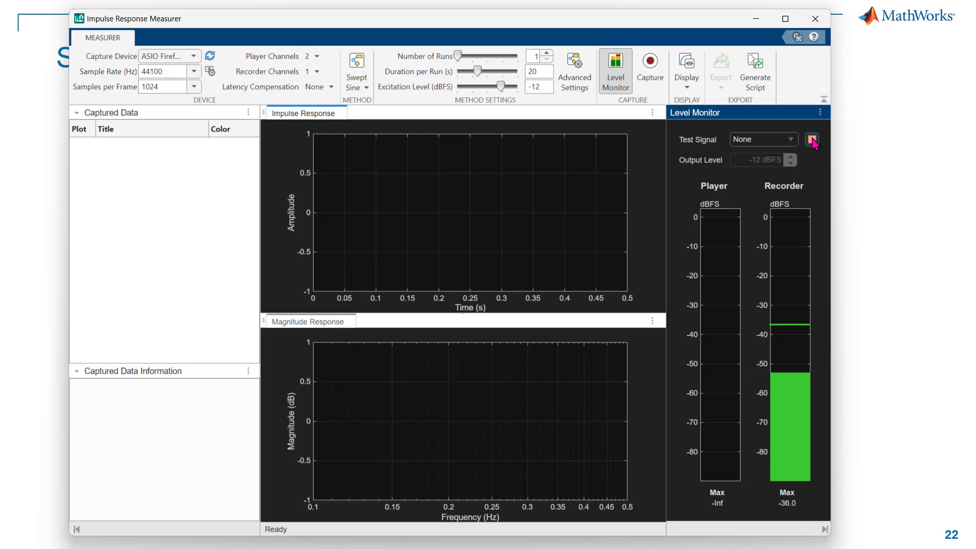
pyautogui.click(812, 140)
# Set the level monitor's test signal to Pink noise and start playing it
pyautogui.click(791, 142)
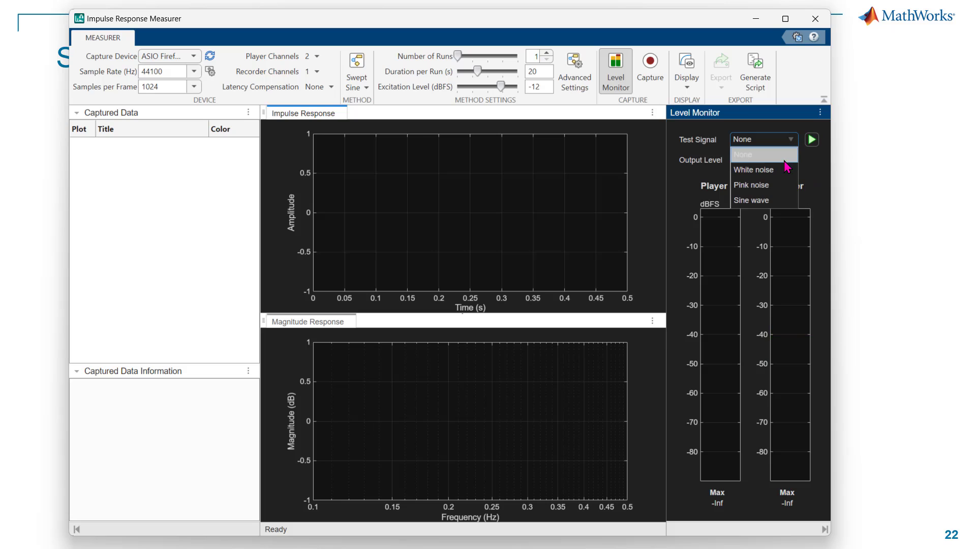
pyautogui.click(776, 186)
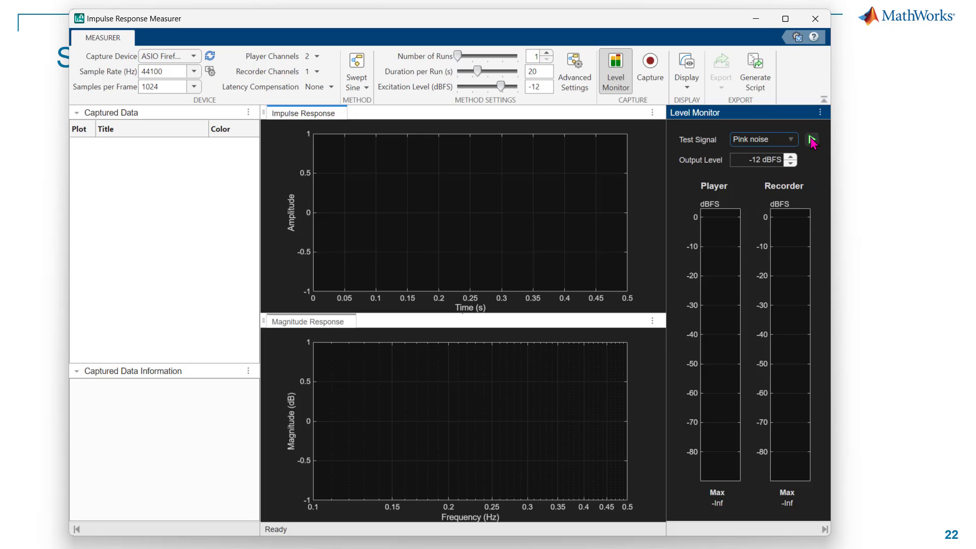
pyautogui.click(812, 140)
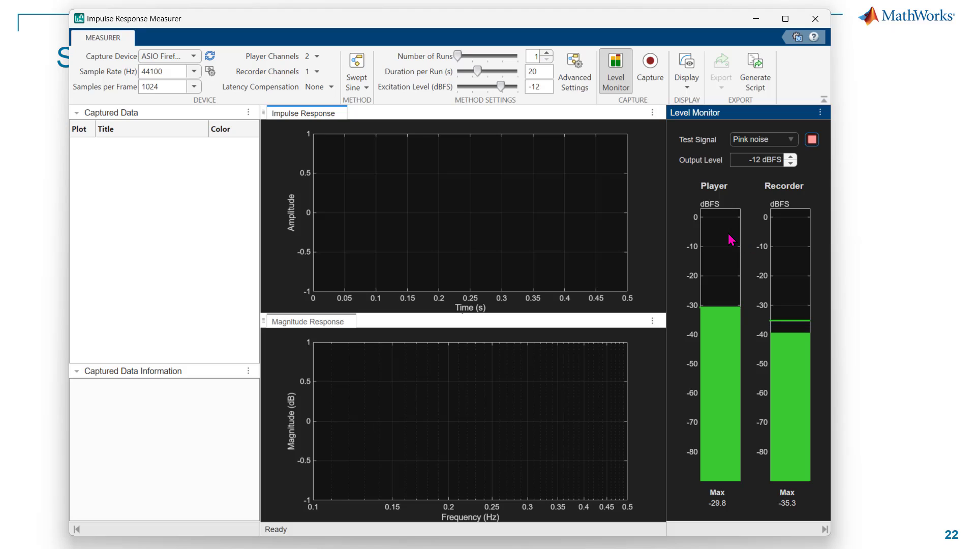
# Lower the pink noise output level to -28 dBFS while the level monitor is running
pyautogui.click(790, 164)
pyautogui.click(790, 164)
pyautogui.click(791, 164)
pyautogui.click(790, 164)
pyautogui.click(791, 164)
pyautogui.click(791, 164)
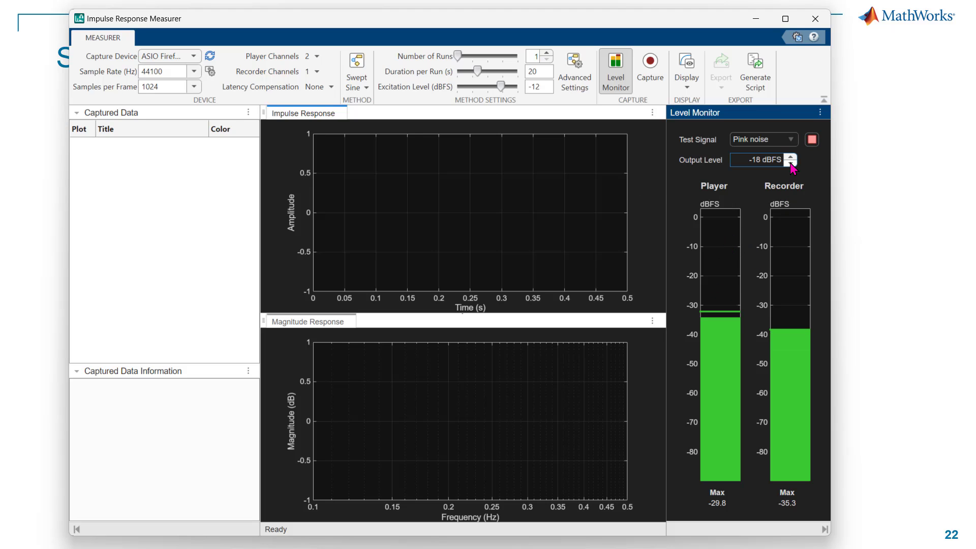
pyautogui.click(790, 164)
pyautogui.click(791, 164)
pyautogui.click(791, 164)
pyautogui.click(790, 164)
pyautogui.click(791, 165)
pyautogui.click(790, 164)
pyautogui.click(790, 164)
pyautogui.click(791, 165)
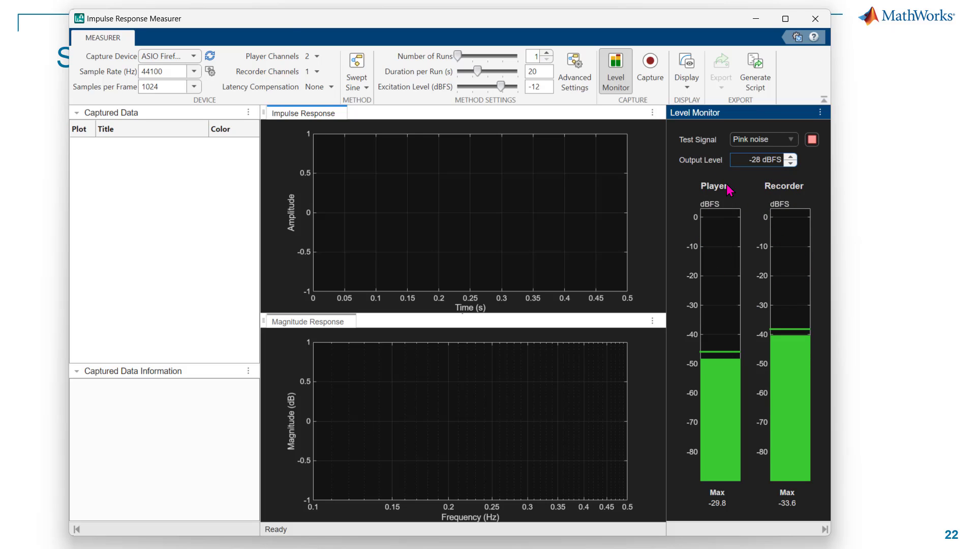
pyautogui.click(742, 157)
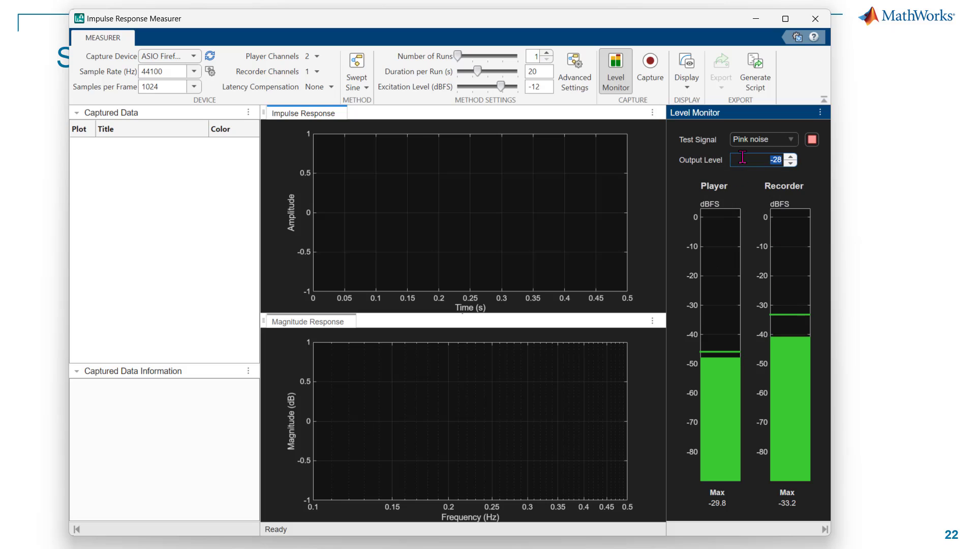
pyautogui.click(540, 87)
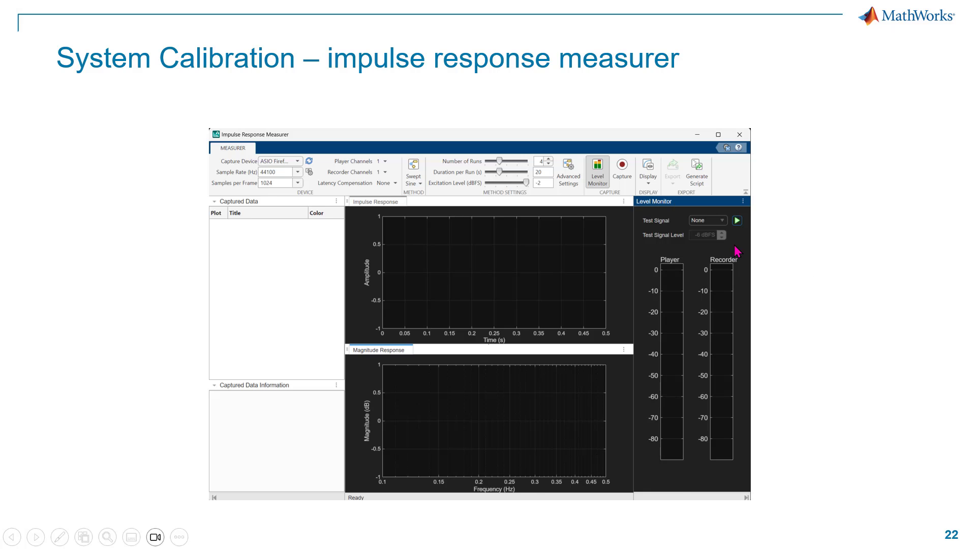
pyautogui.press('Left')
pyautogui.press('Right')
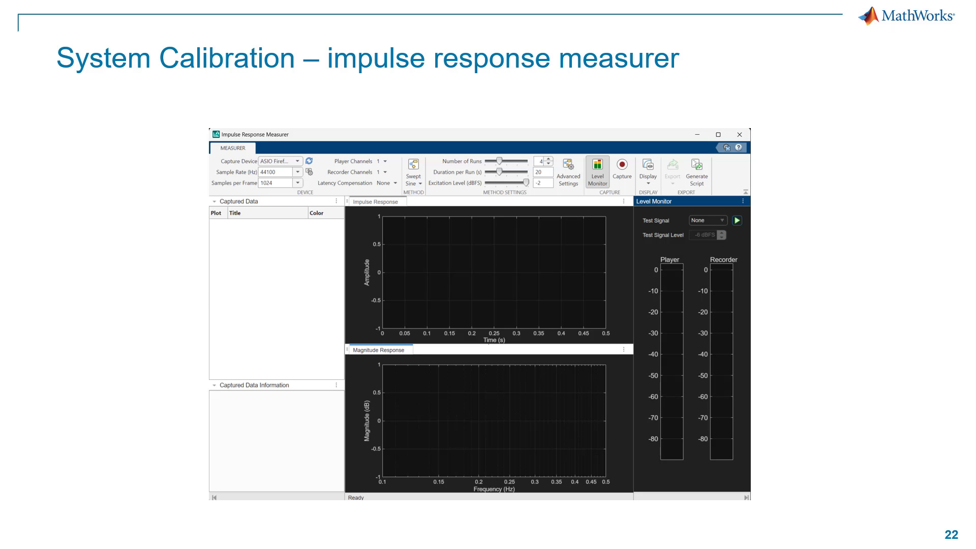
# Stop the pink noise playback in the level monitor
pyautogui.press('Right')
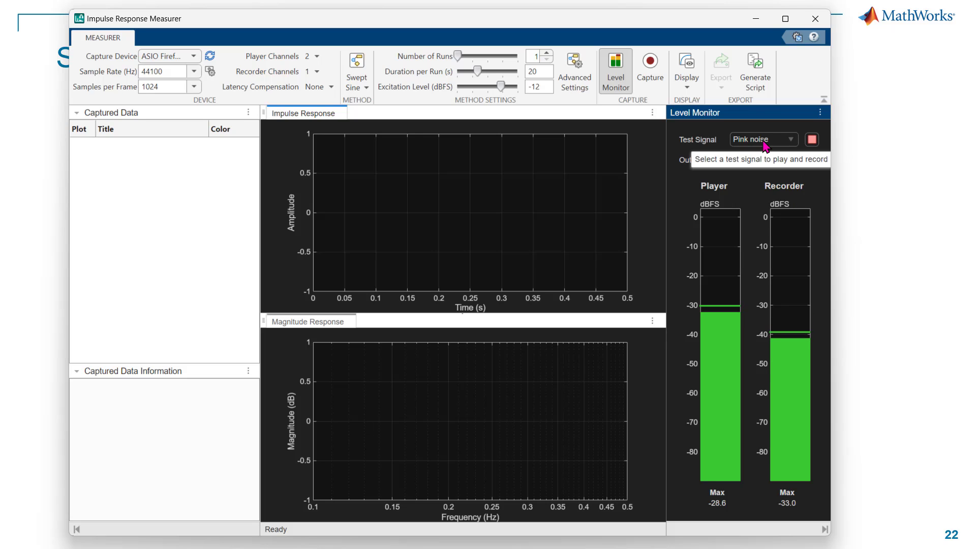
pyautogui.click(812, 140)
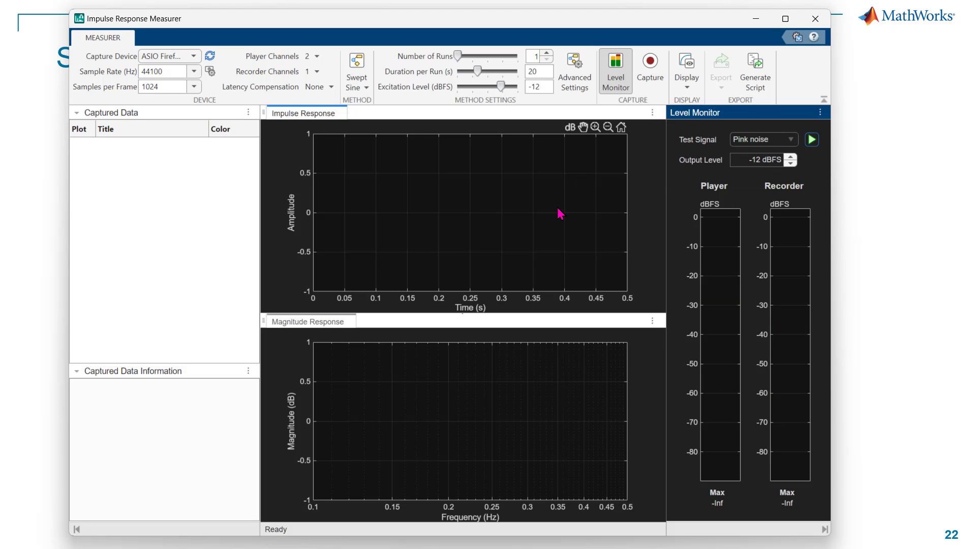
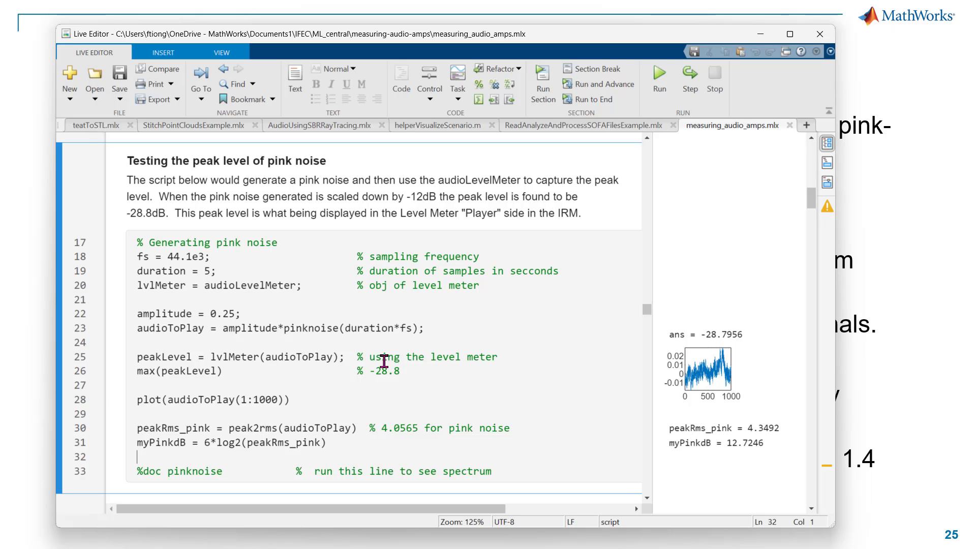
# Examine the pink noise code in measuring_audio_amps.mlx, highlighting the pinknoise call, the 0.25 amplitude and the comment beside max(peakLevel)
pyautogui.doubleClick(325, 329)
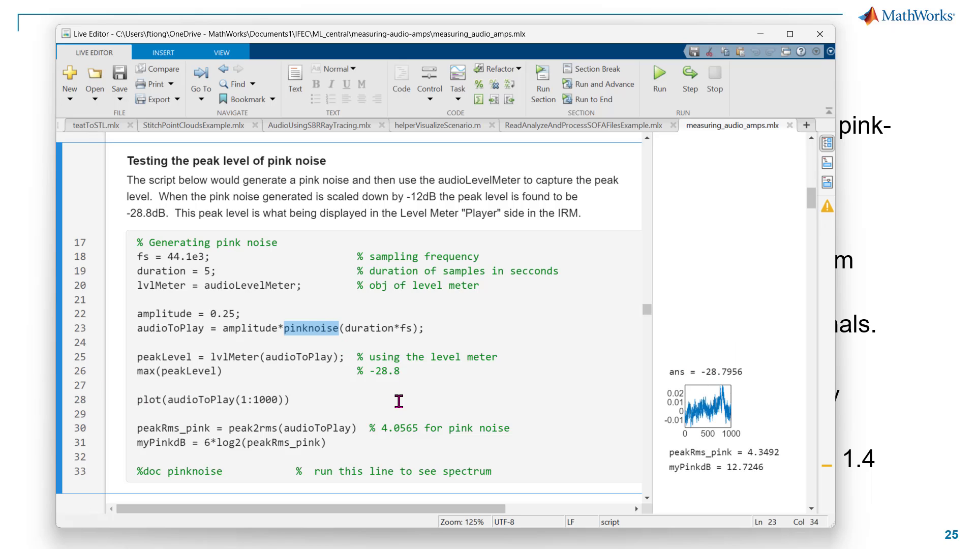
pyautogui.click(272, 315)
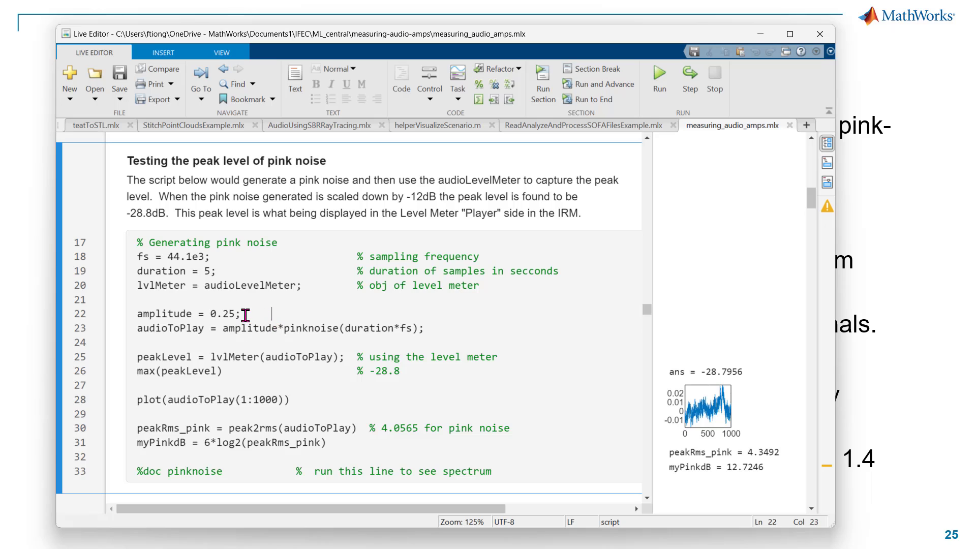
pyautogui.moveTo(245, 315); pyautogui.dragTo(211, 315)
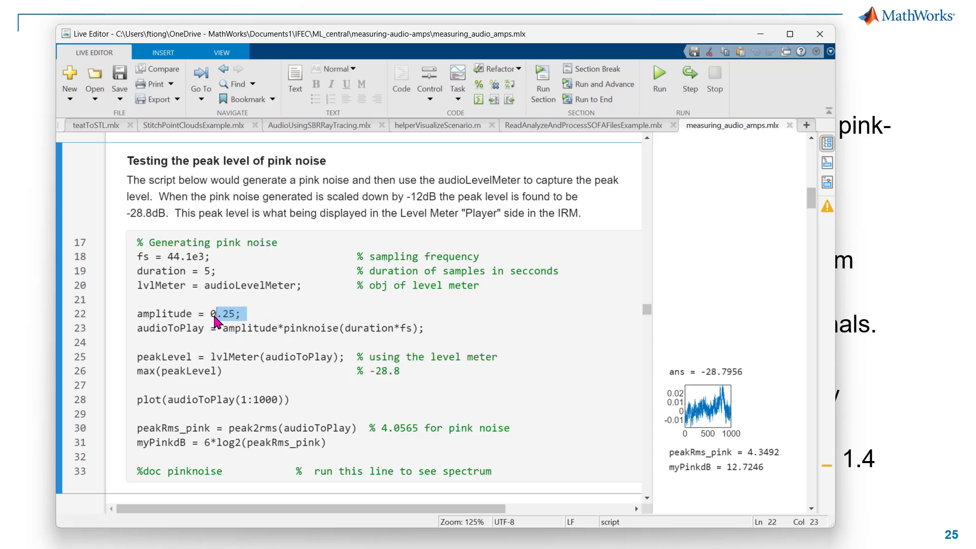
pyautogui.click(314, 382)
pyautogui.moveTo(410, 370); pyautogui.dragTo(332, 371)
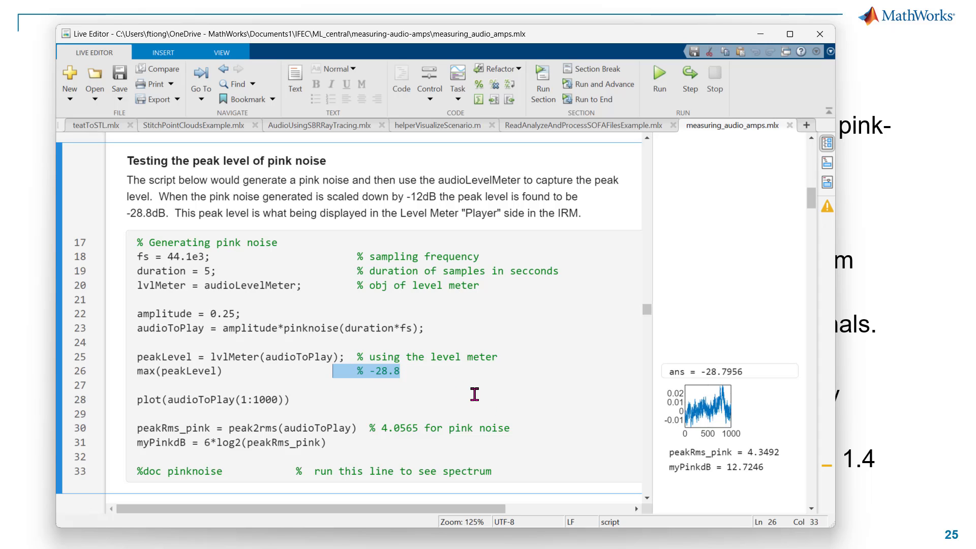
pyautogui.click(467, 370)
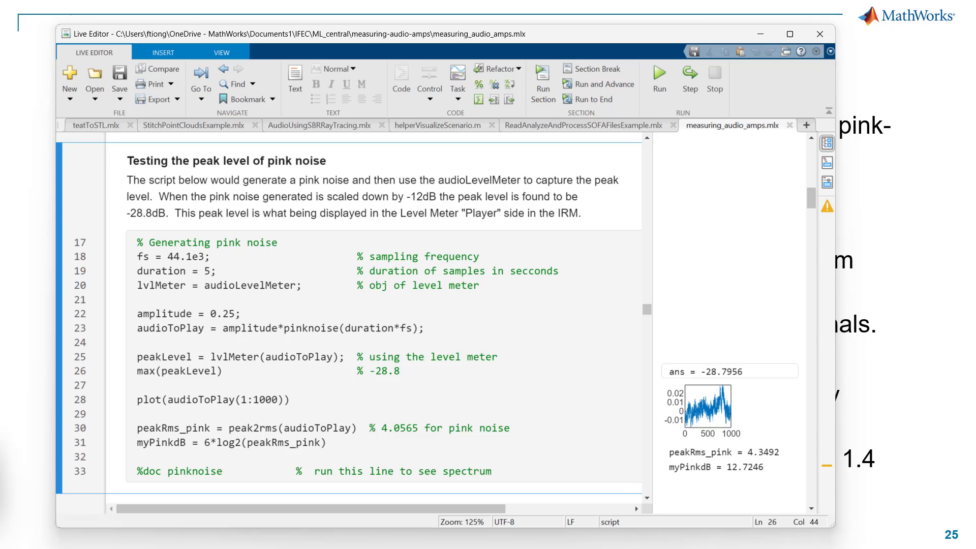
# Switch to the Impulse Response Measurer and run Pink noise at -12 dBFS briefly to check its player peak level
pyautogui.hotkey('alt', 'Tab')
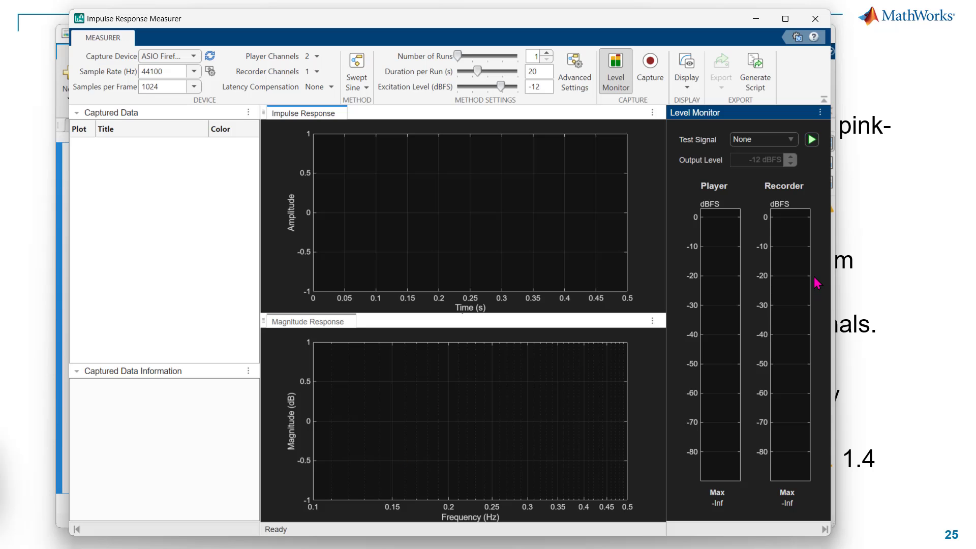
pyautogui.click(791, 140)
pyautogui.click(776, 187)
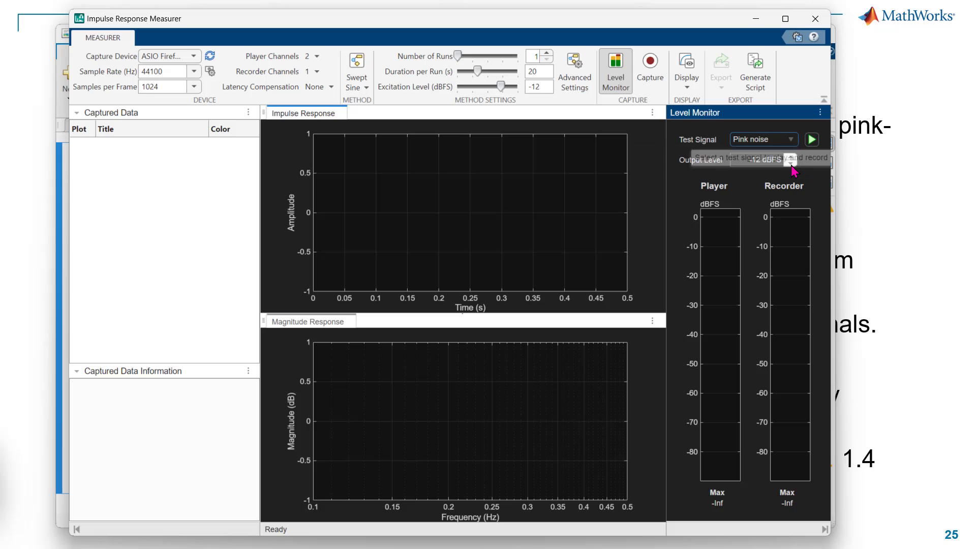
pyautogui.click(810, 142)
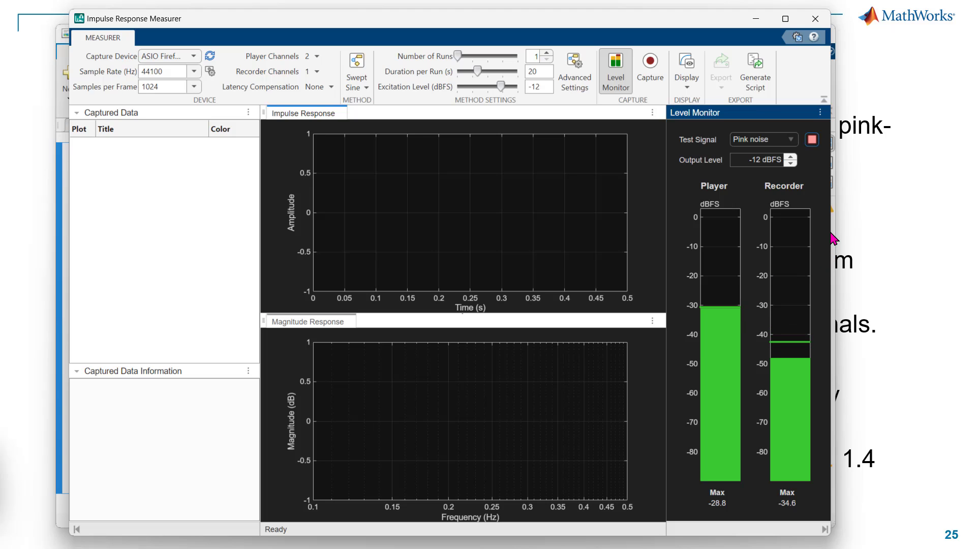
pyautogui.click(812, 140)
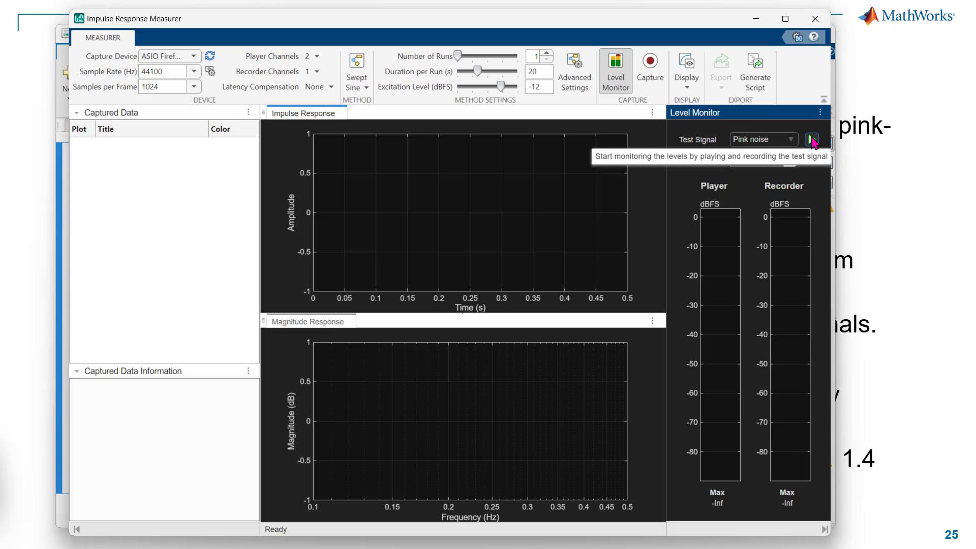
# Set the test signal to White noise and run it briefly at -12 dBFS to compare the peak level
pyautogui.click(794, 142)
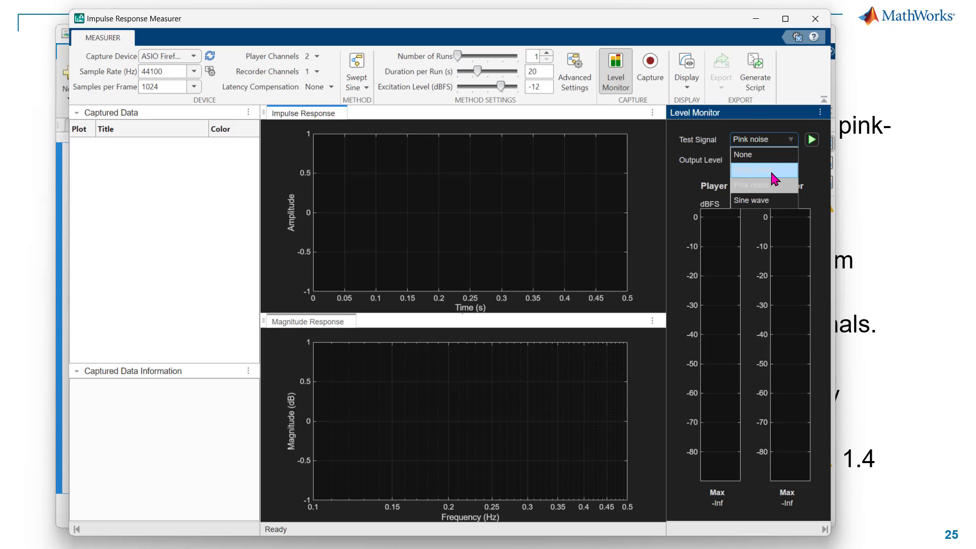
pyautogui.click(783, 170)
pyautogui.click(812, 142)
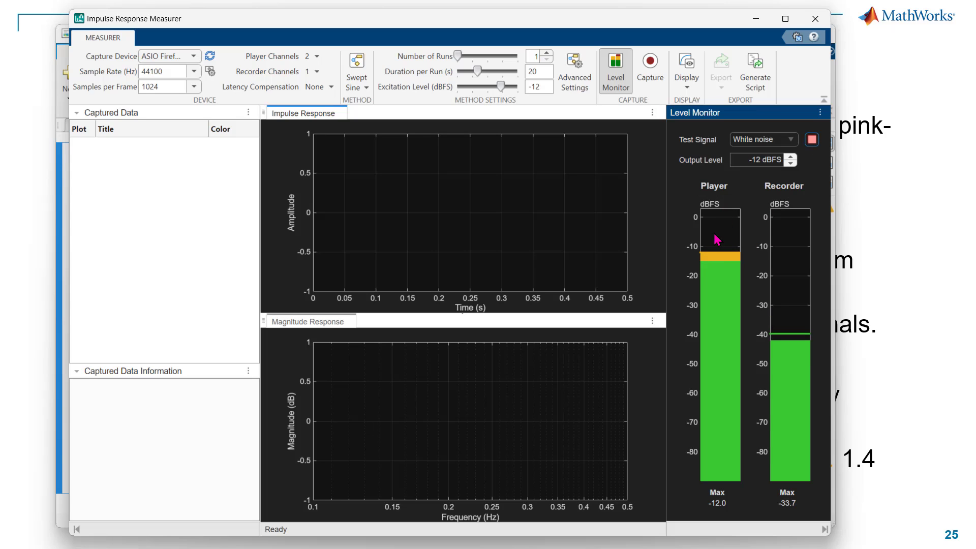
pyautogui.click(813, 141)
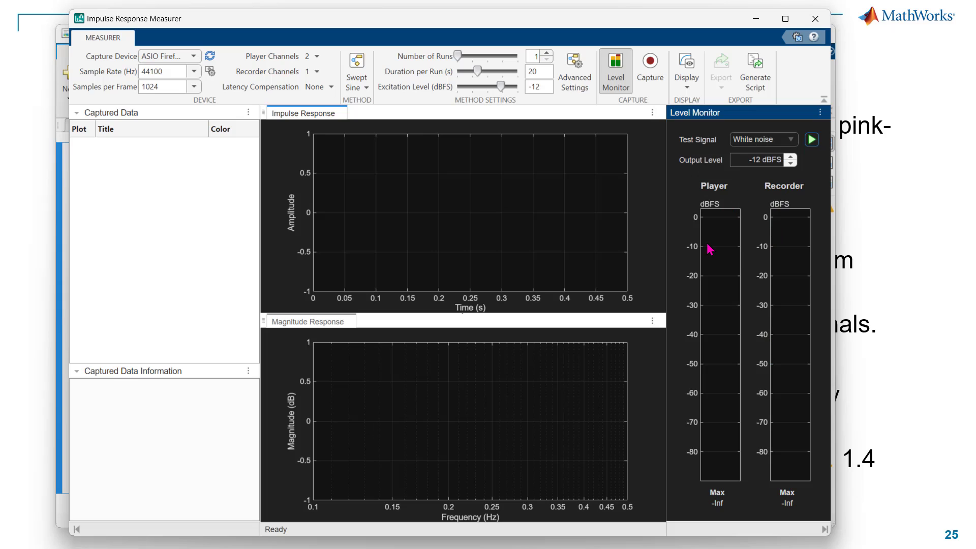
# Return to the live script and review section 2.4 on testing the swept-sine signal level
pyautogui.click(761, 23)
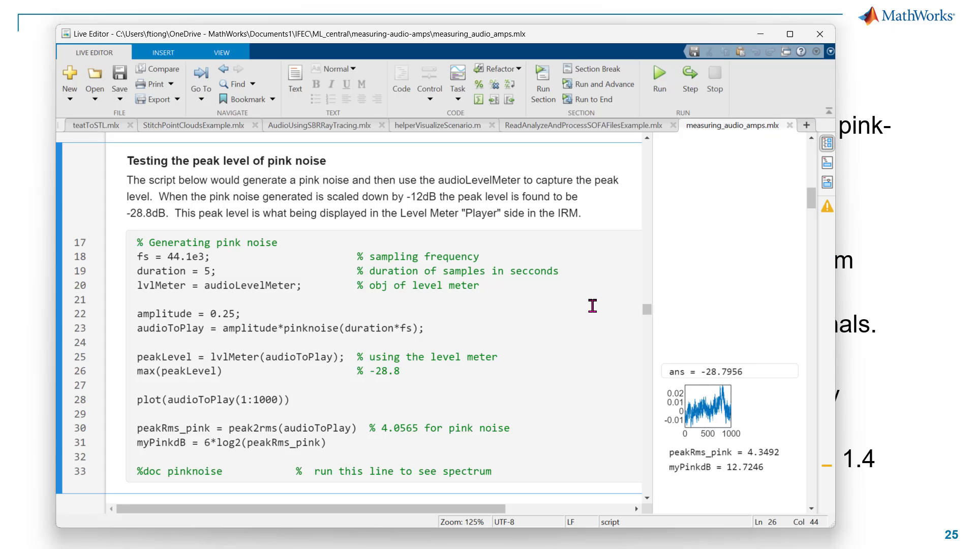
pyautogui.click(564, 314)
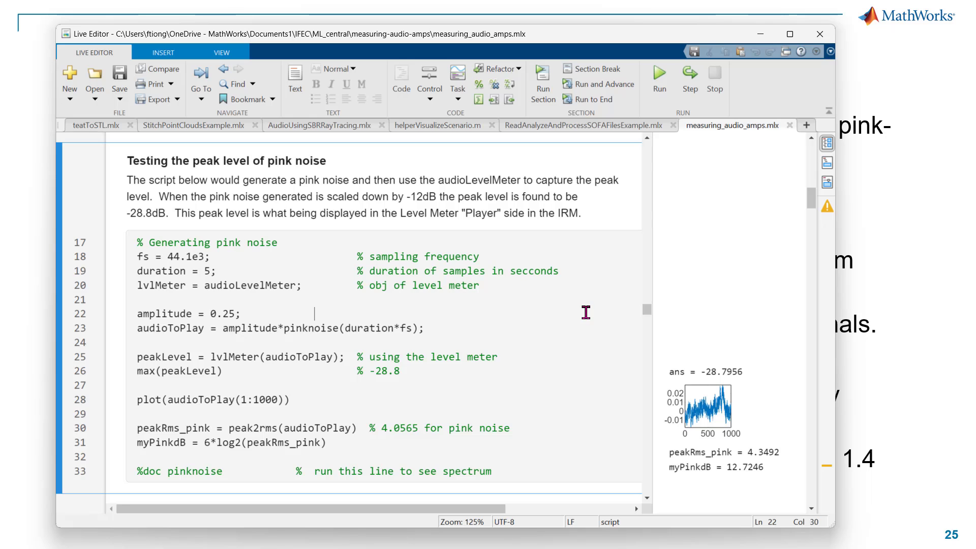
pyautogui.scroll(-10, 586, 313)
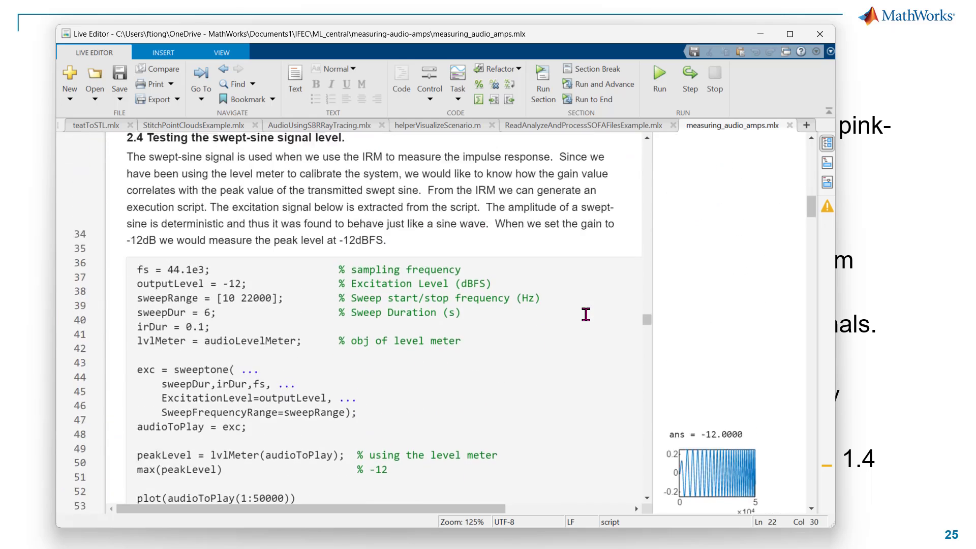
pyautogui.scroll(10, 585, 314)
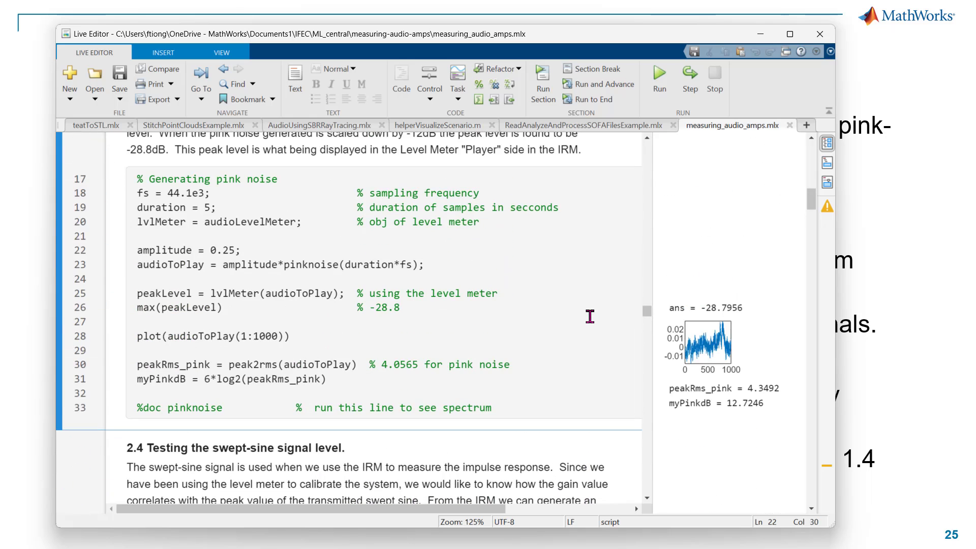
pyautogui.scroll(-10, 590, 317)
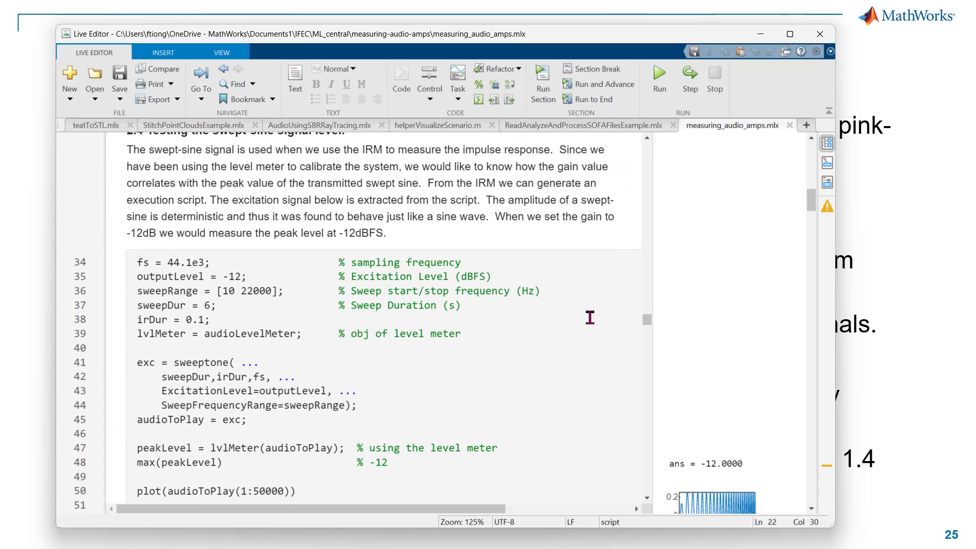
pyautogui.scroll(-1, 590, 317)
pyautogui.scroll(4, 589, 317)
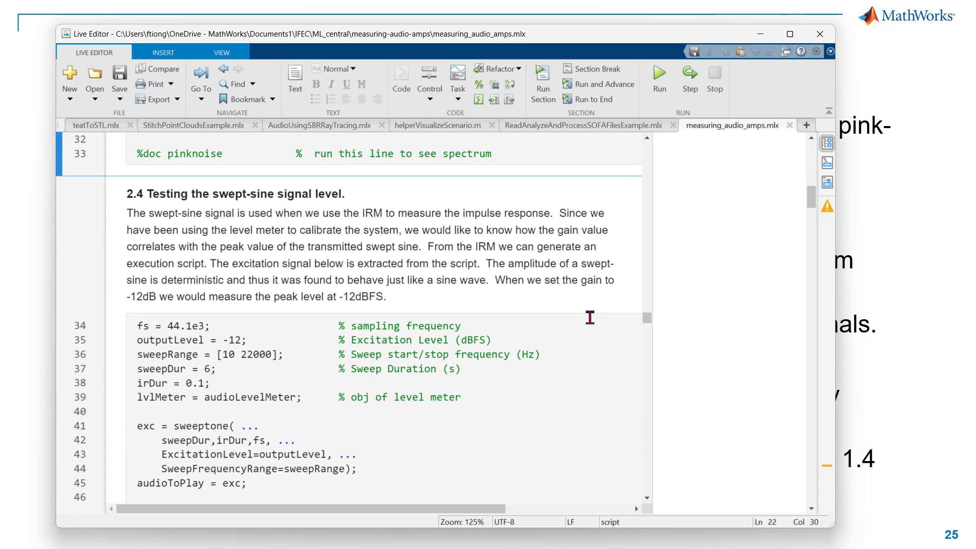
pyautogui.scroll(-5, 590, 317)
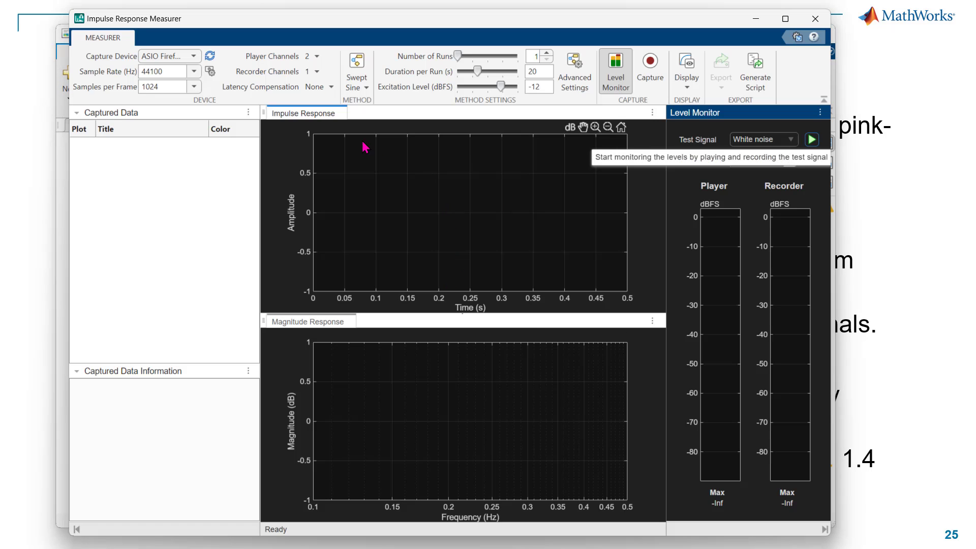
# Check the available measurement methods without changing Swept Sine, and return to the live script to examine the sweeptone peak-level code
pyautogui.click(362, 84)
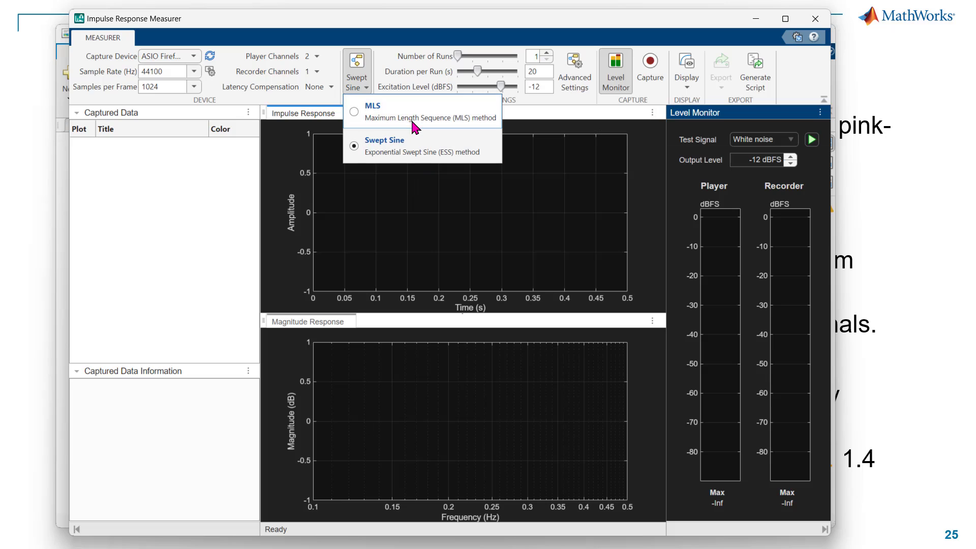
pyautogui.click(141, 253)
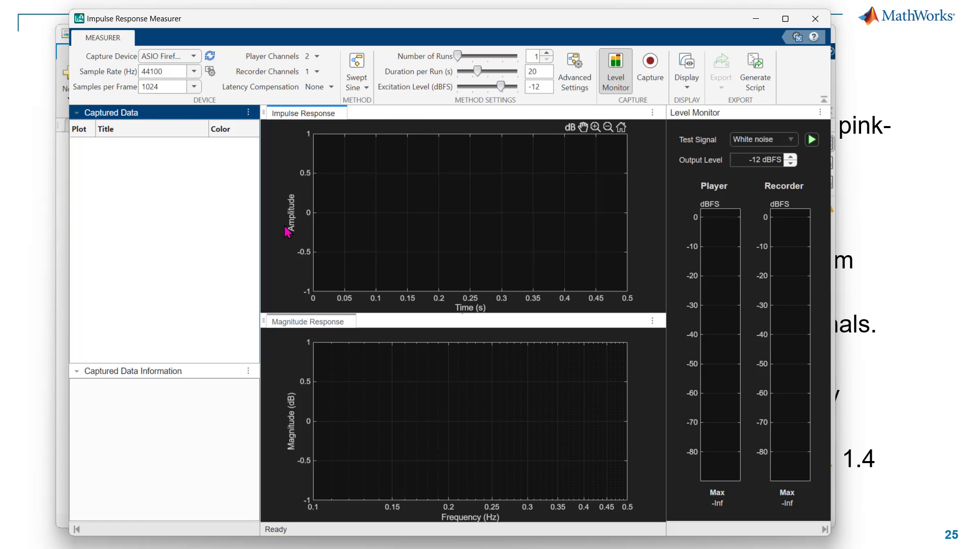
pyautogui.click(756, 18)
pyautogui.click(525, 313)
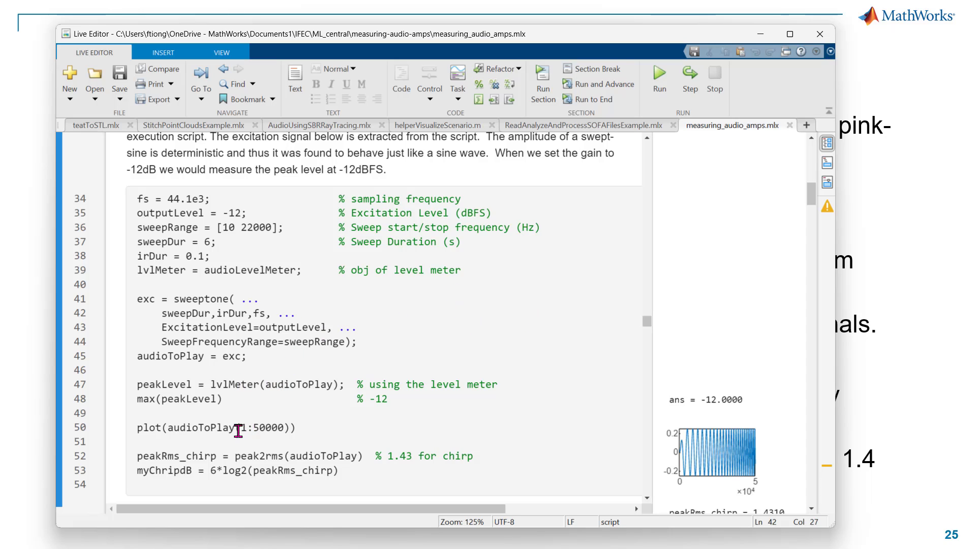
pyautogui.click(417, 455)
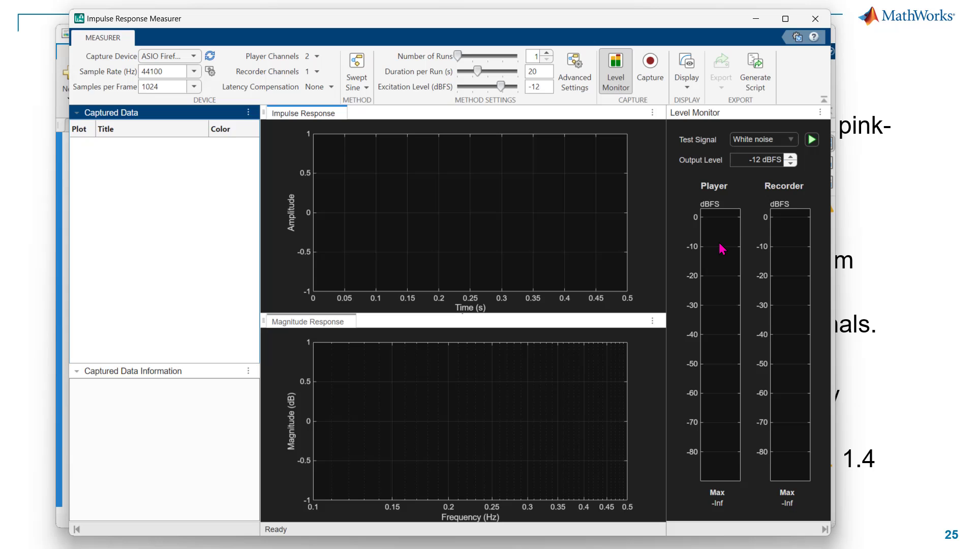
# Point out the excitation level in the Impulse Response Measurer, and switch to the slide on matching the two amplifiers' sound level
pyautogui.doubleClick(538, 87)
pyautogui.click(681, 200)
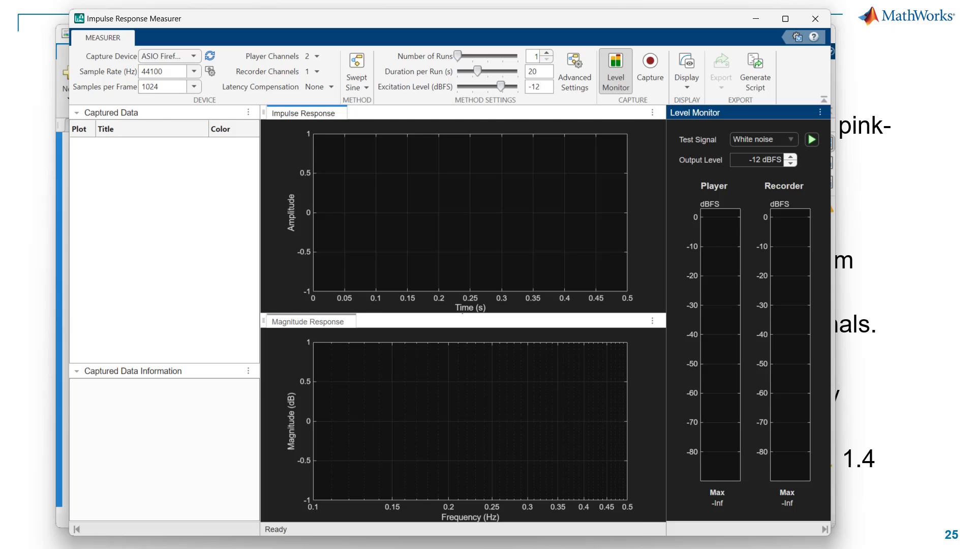
pyautogui.hotkey('alt', 'Tab')
pyautogui.press('Right')
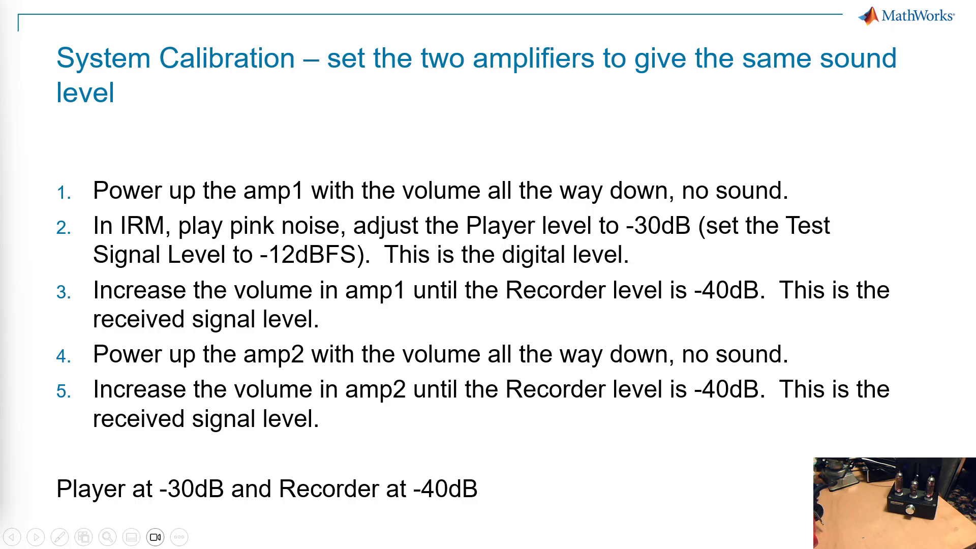
# Switch to the Impulse Response Measurer, reposition its window, and run Pink noise at -12 dBFS to check the amplifier's player and recorder levels
pyautogui.hotkey('alt', 'Tab')
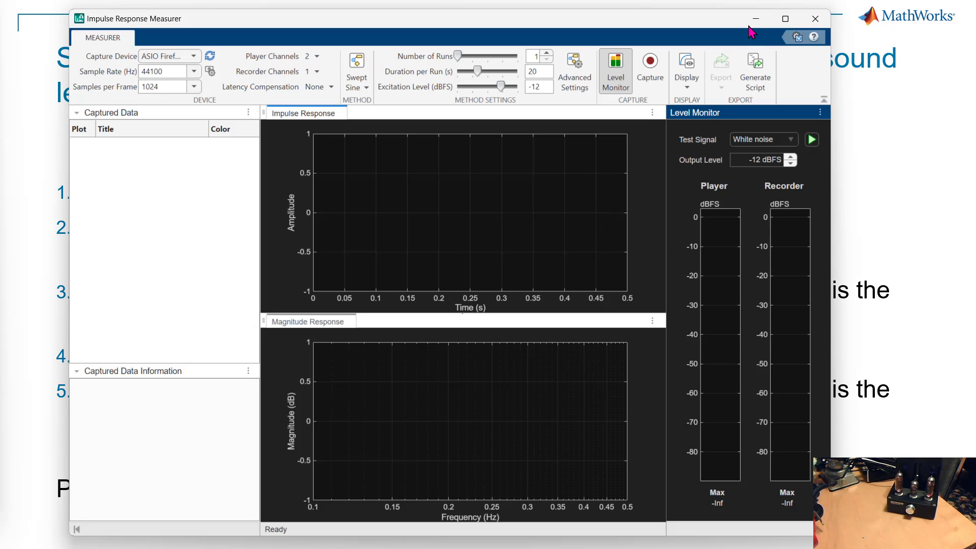
pyautogui.moveTo(712, 20); pyautogui.dragTo(762, 12)
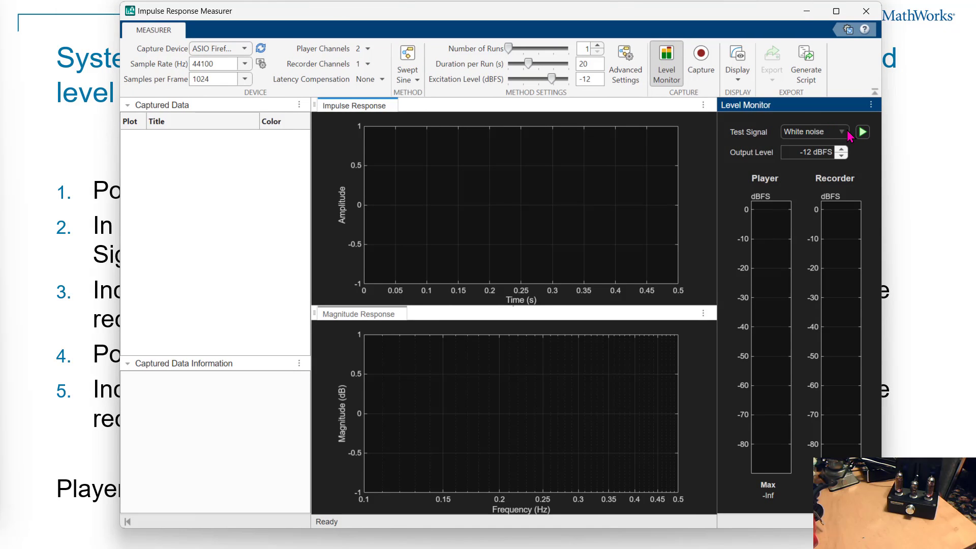
pyautogui.click(848, 133)
pyautogui.click(824, 179)
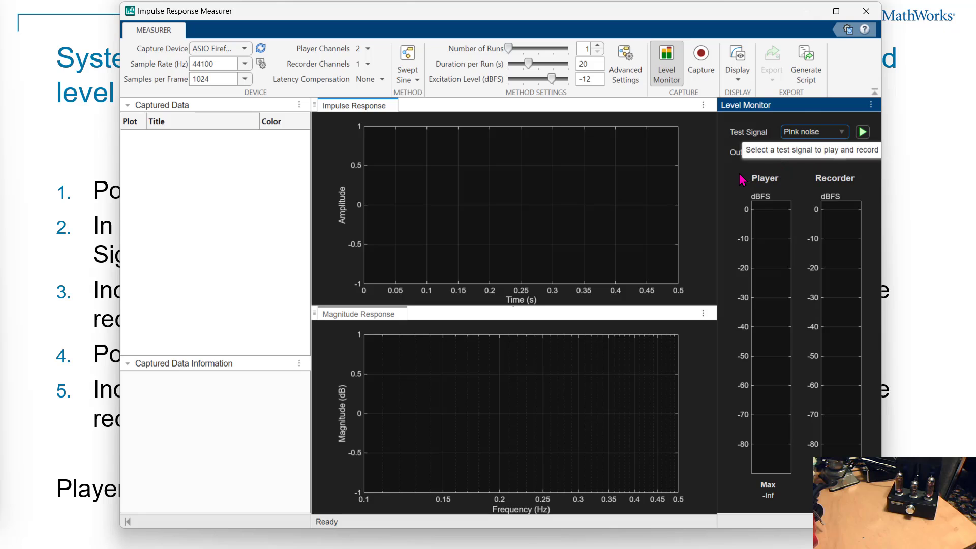
pyautogui.click(816, 152)
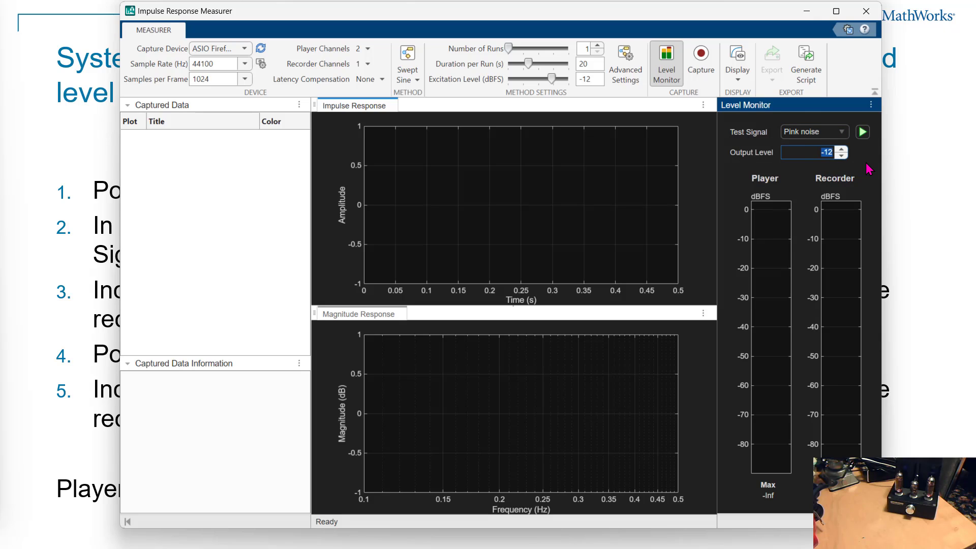
pyautogui.press('Return')
pyautogui.click(863, 133)
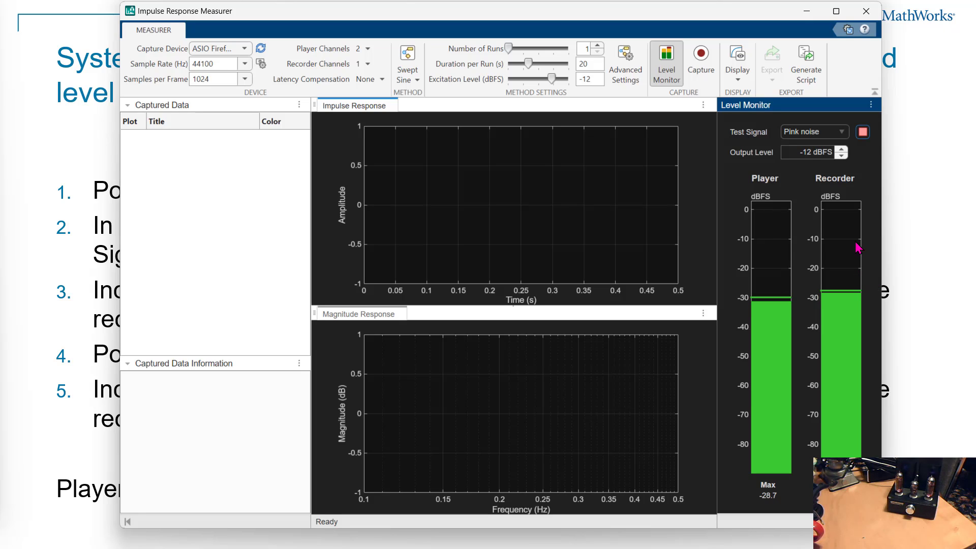
pyautogui.click(863, 132)
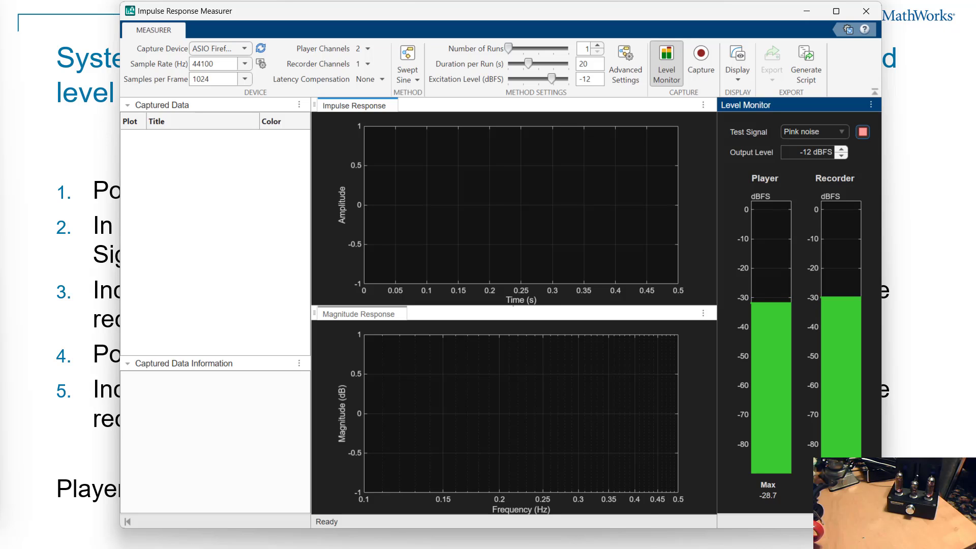